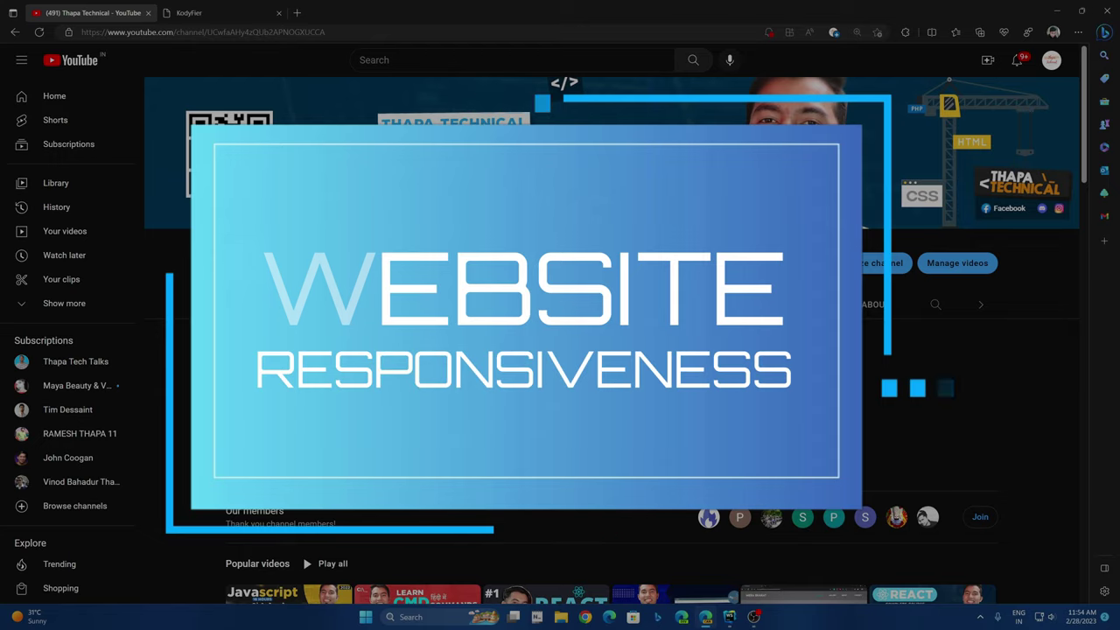
# Step: Scroll the YouTube channel page down and back up
pyautogui.scroll(-3, 212, 343)
pyautogui.scroll(3, 212, 342)
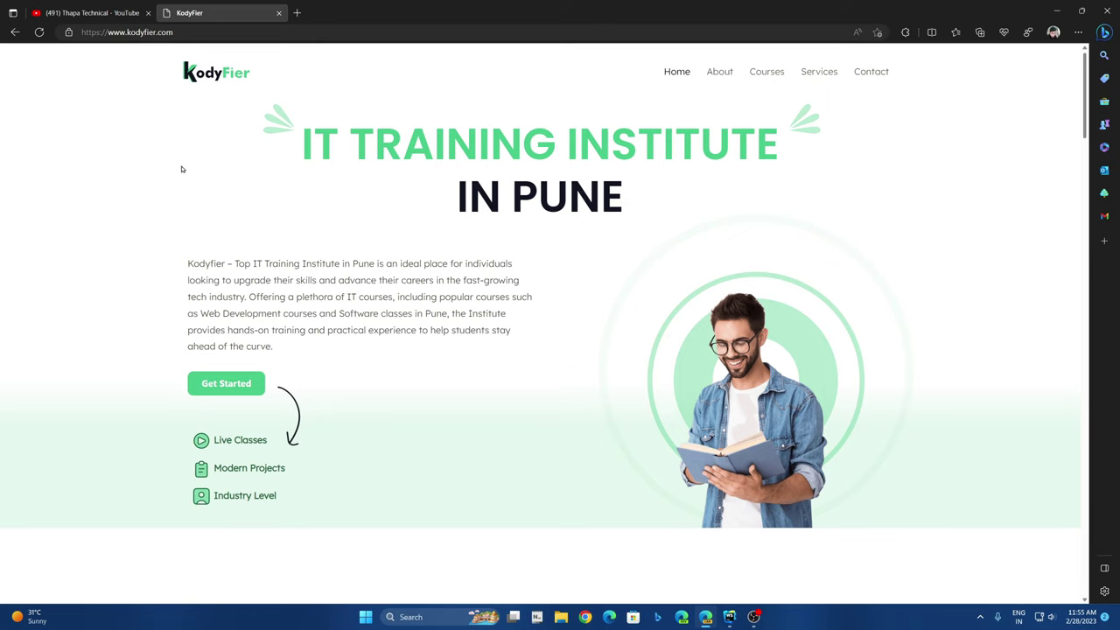
# Step: Scroll the KodyFier homepage down and back to the top
pyautogui.scroll(-5, 136, 297)
pyautogui.scroll(5, 136, 283)
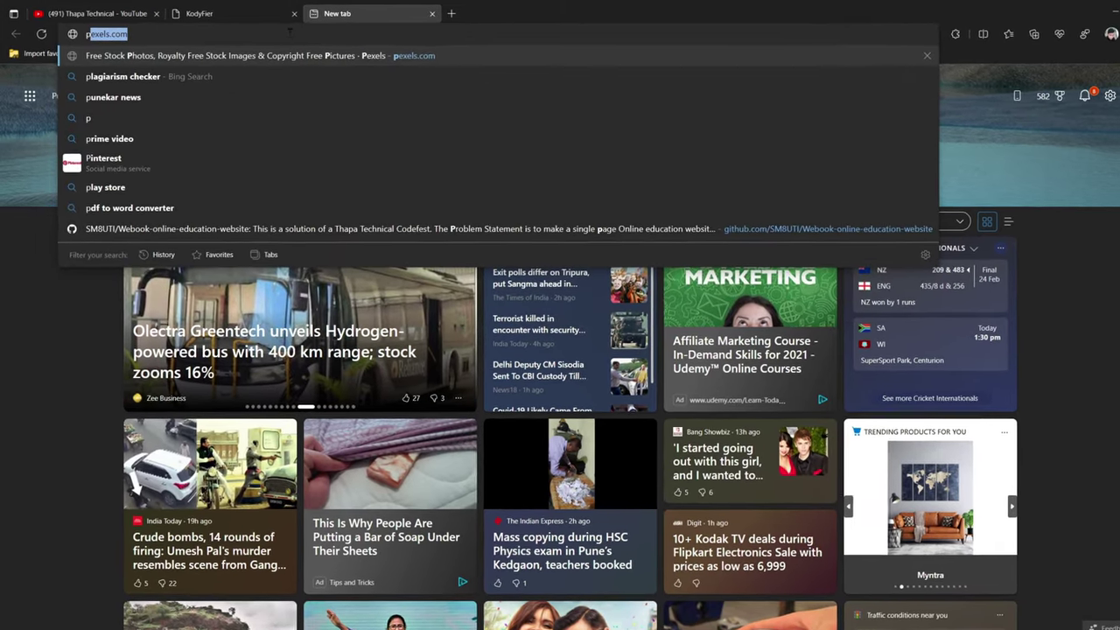
# Step: Search Bing for 'mobile simulator extension' and open the Mobile simulator Chrome Web Store page
pyautogui.write('mobile is')
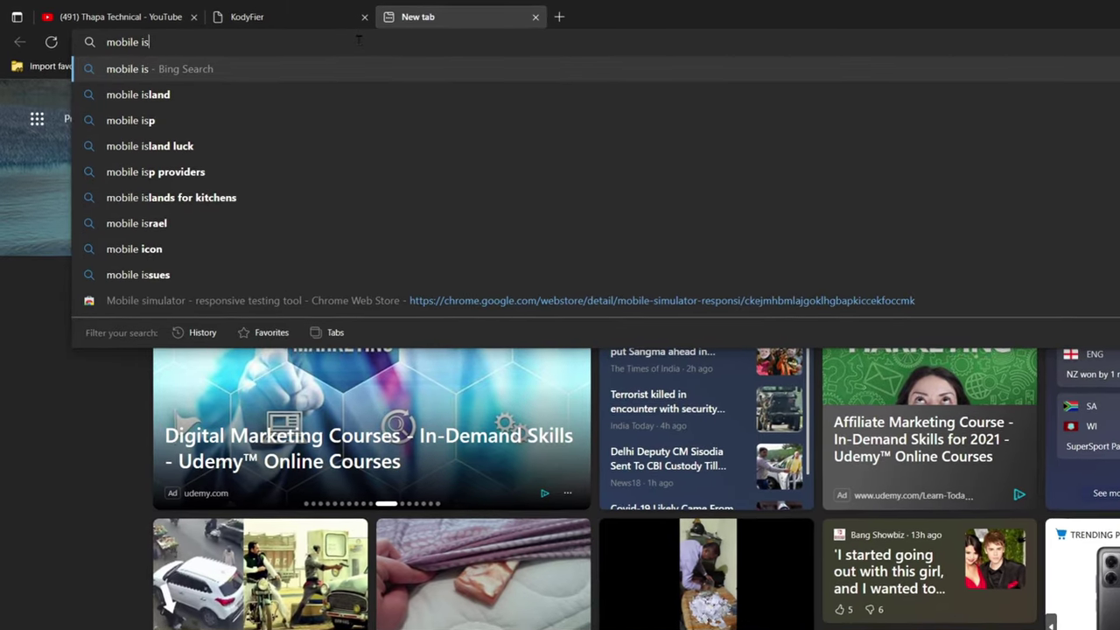
pyautogui.press('BackSpace')
pyautogui.write('si')
pyautogui.press('BackSpace')
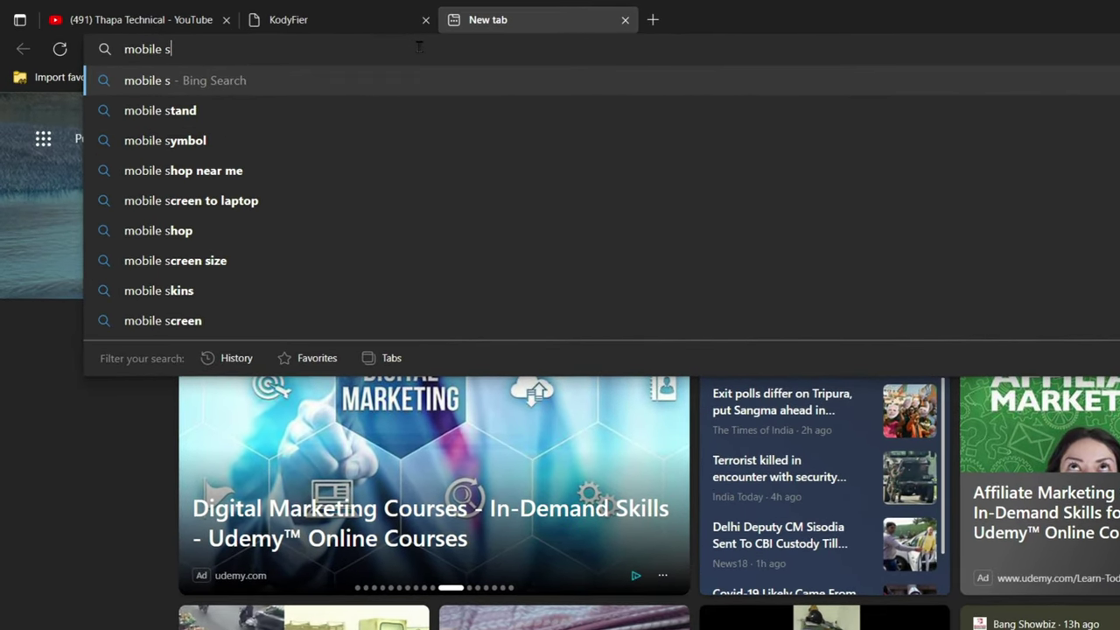
pyautogui.write('imulator extension')
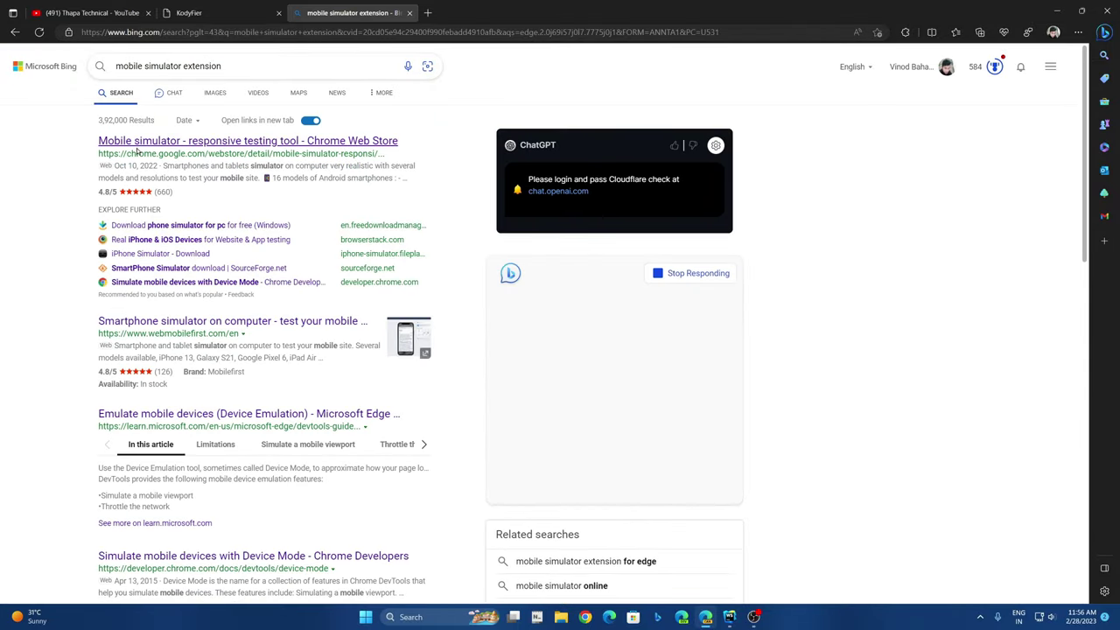
pyautogui.click(136, 143)
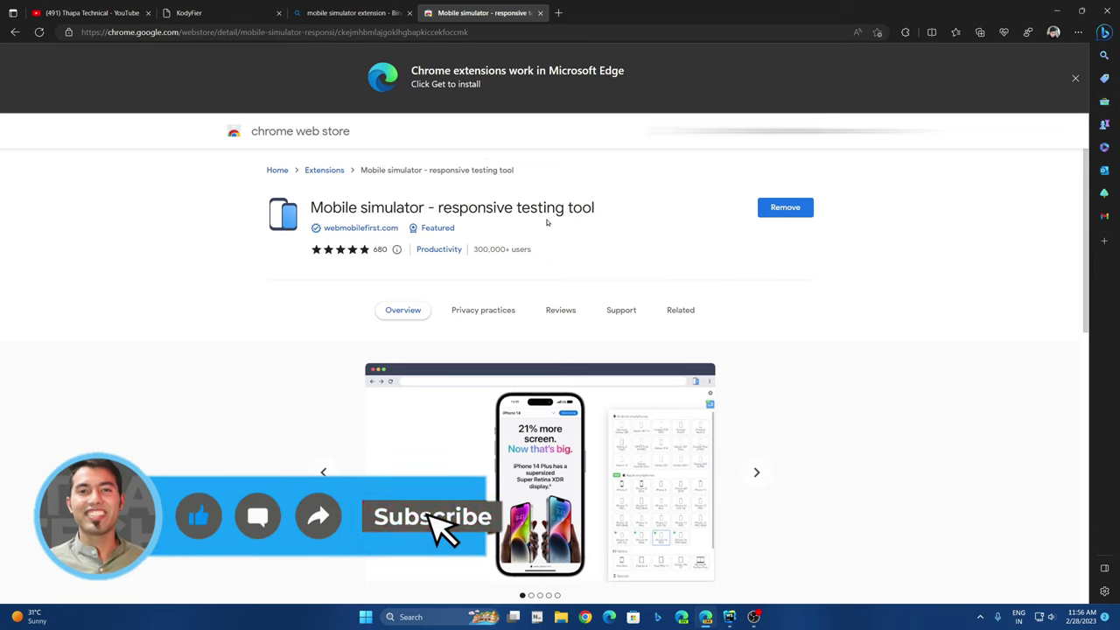
# Step: Review the Mobile simulator store page, then return to the KodyFier tab
pyautogui.moveTo(609, 216); pyautogui.dragTo(330, 210)
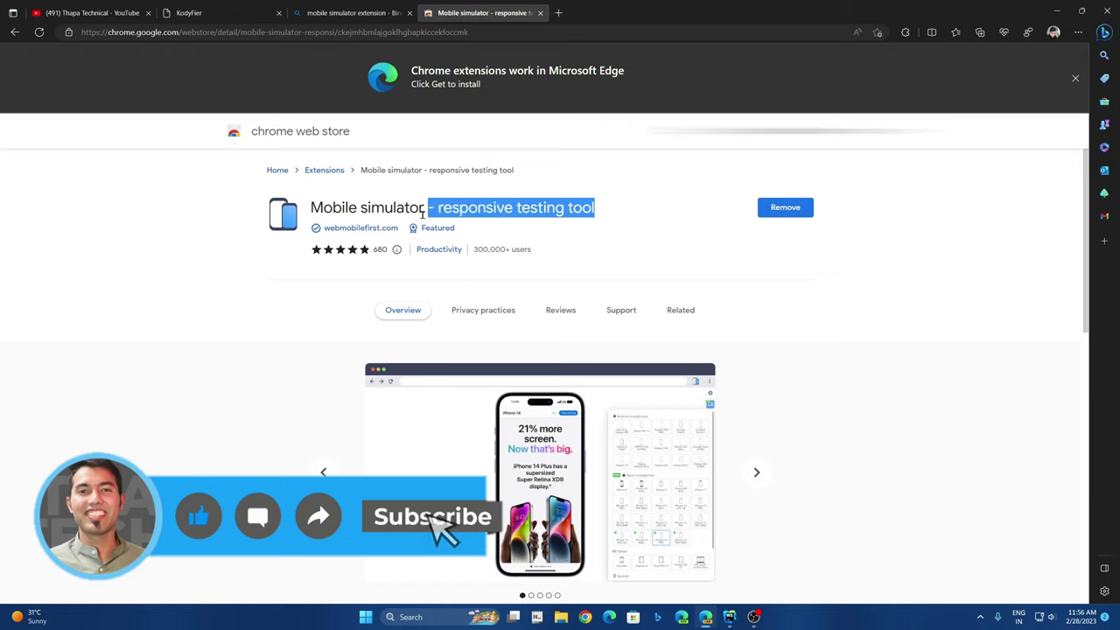
pyautogui.click(810, 249)
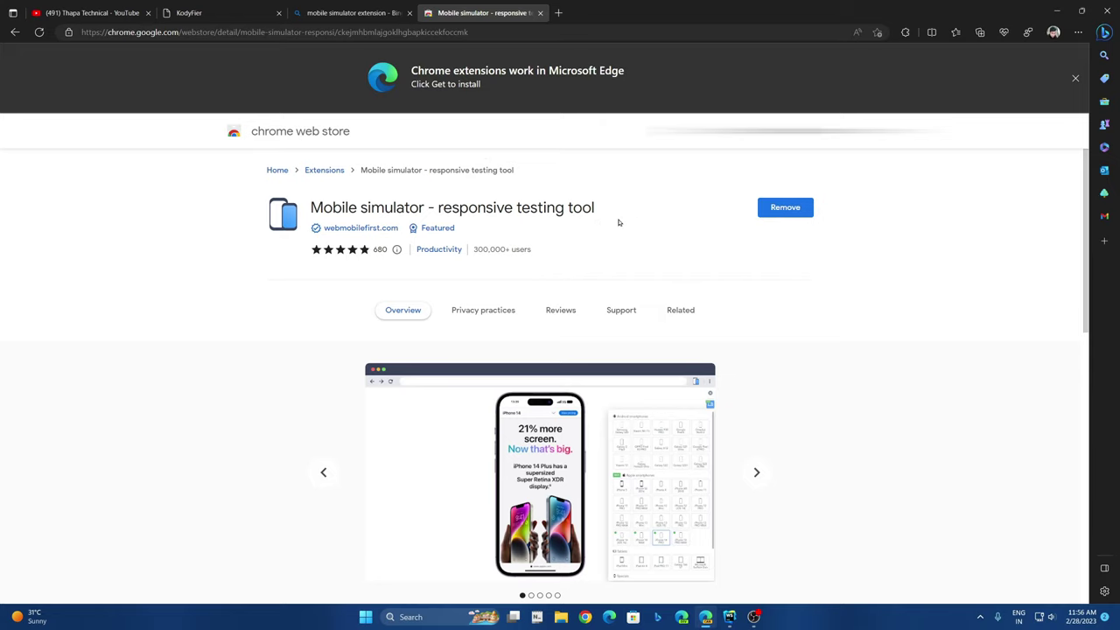
pyautogui.scroll(-3, 170, 347)
pyautogui.scroll(3, 186, 347)
pyautogui.click(236, 12)
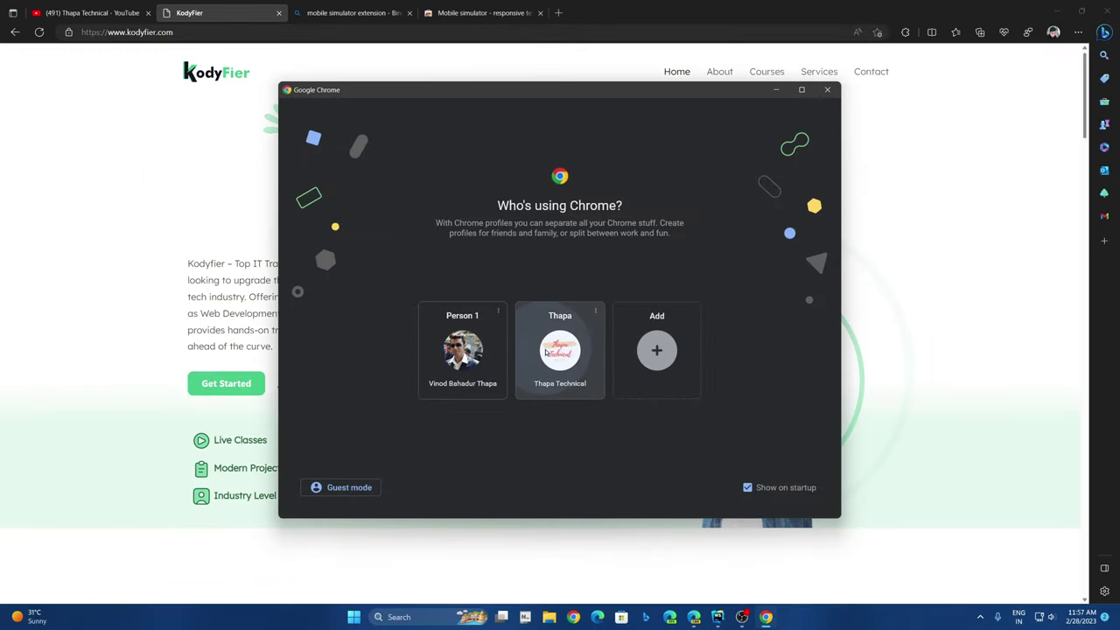
# Step: Open maximized Chrome with a chosen profile and turn on Mobile simulator for KodyFier
pyautogui.click(559, 350)
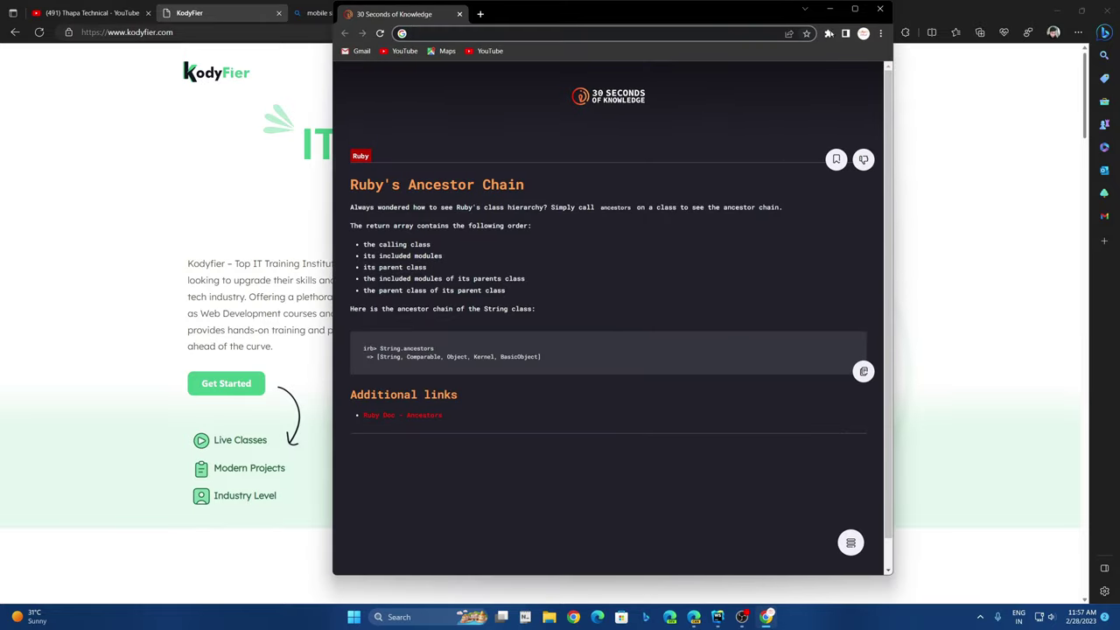
pyautogui.doubleClick(615, 12)
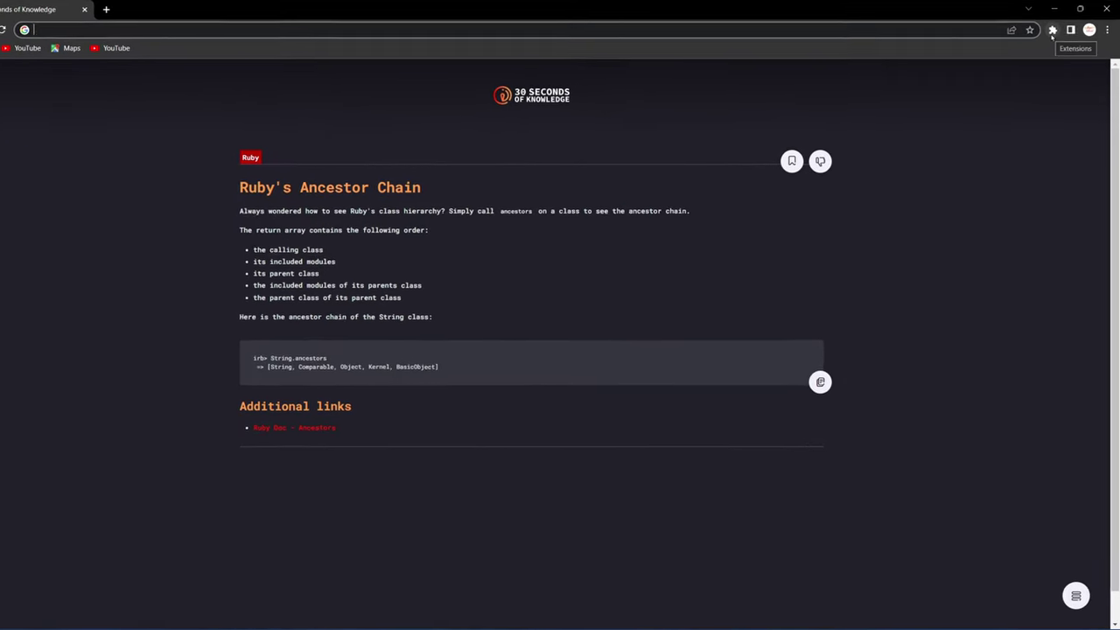
pyautogui.click(1055, 28)
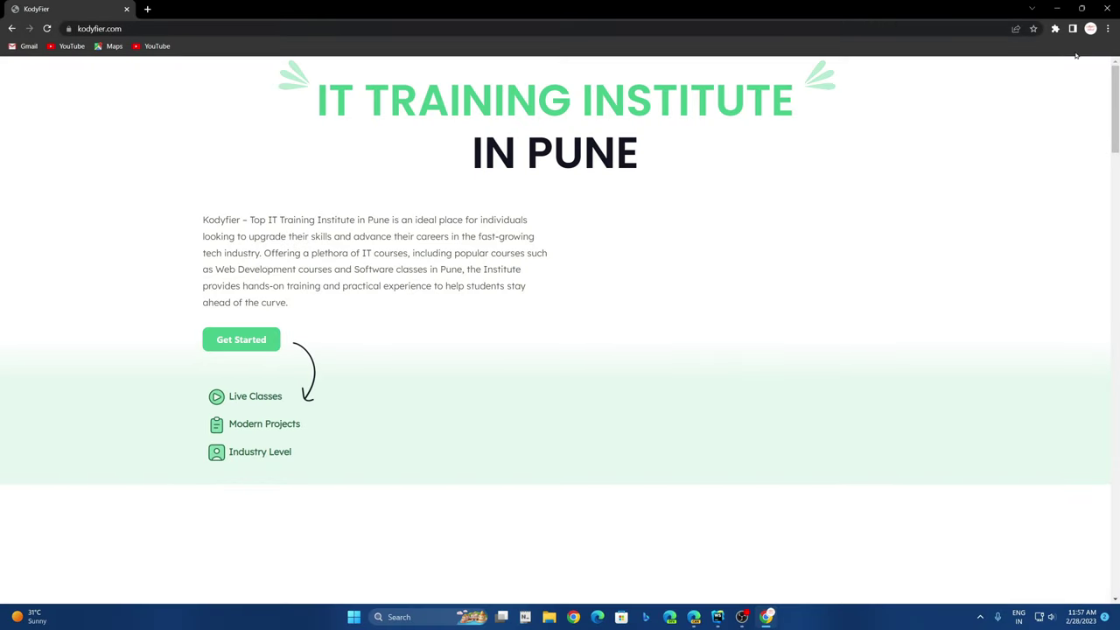
pyautogui.click(1055, 28)
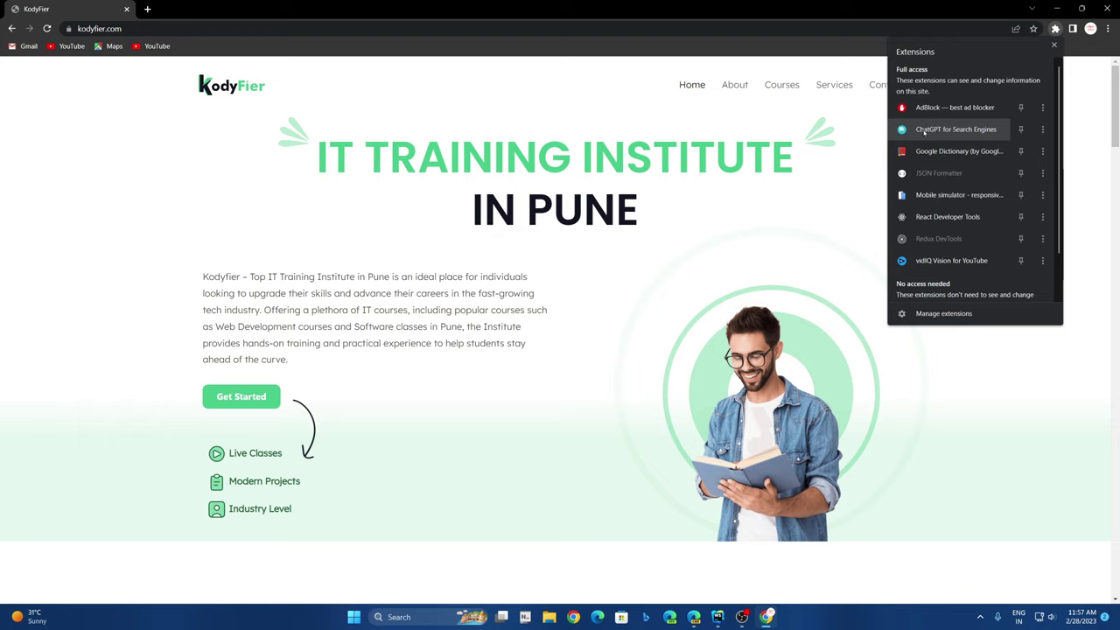
pyautogui.click(931, 196)
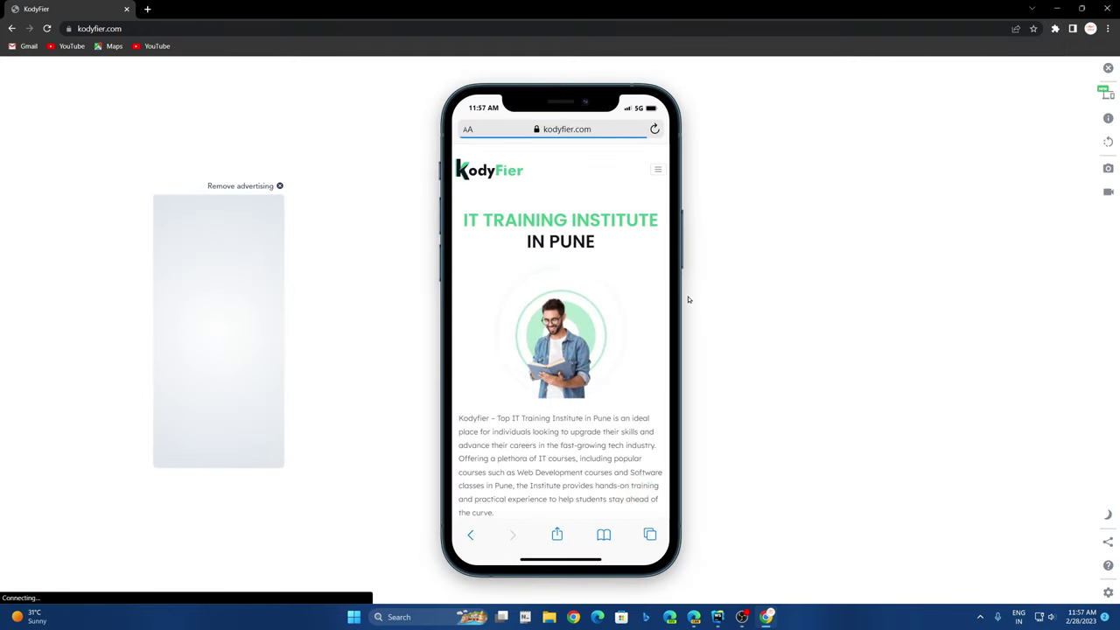
pyautogui.scroll(-3, 612, 307)
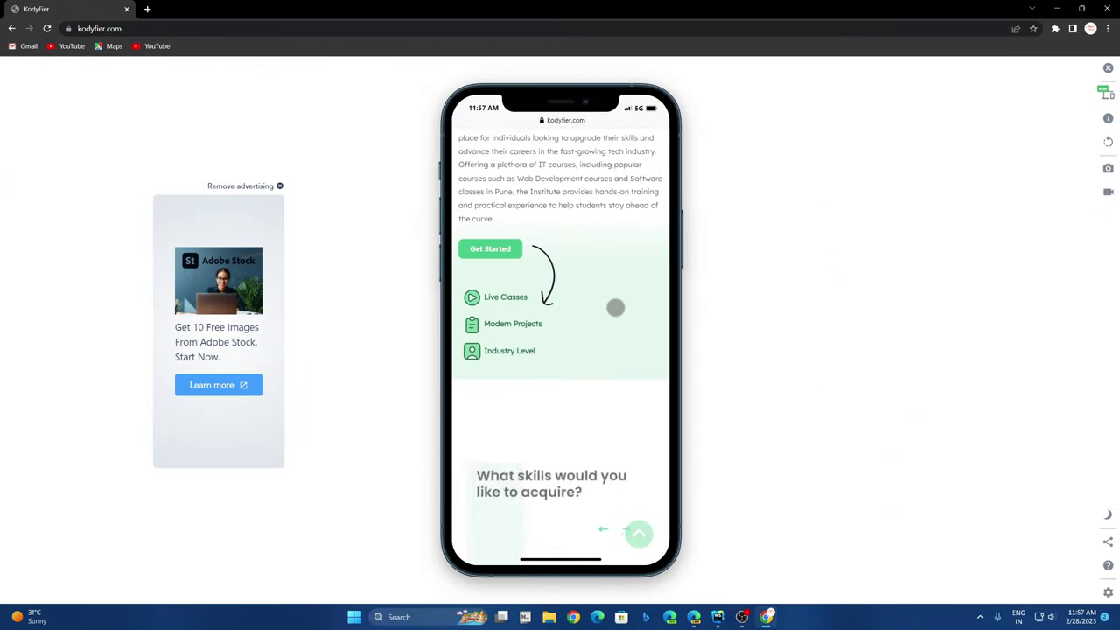
pyautogui.scroll(3, 616, 307)
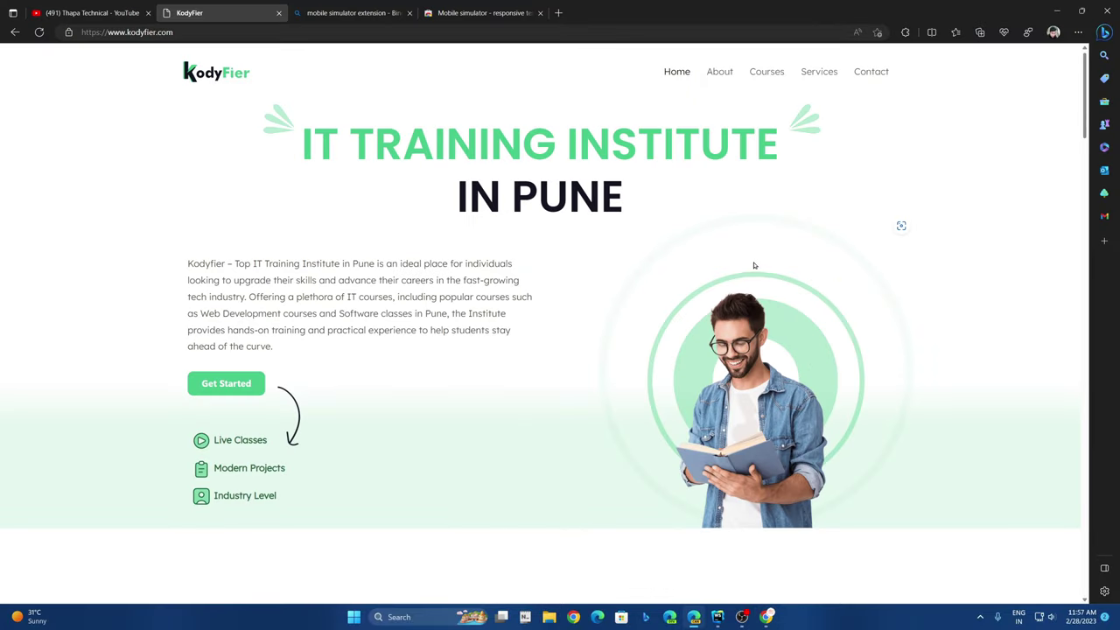
# Step: Turn on the Mobile simulator extension for the KodyFier page in Edge
pyautogui.click(905, 35)
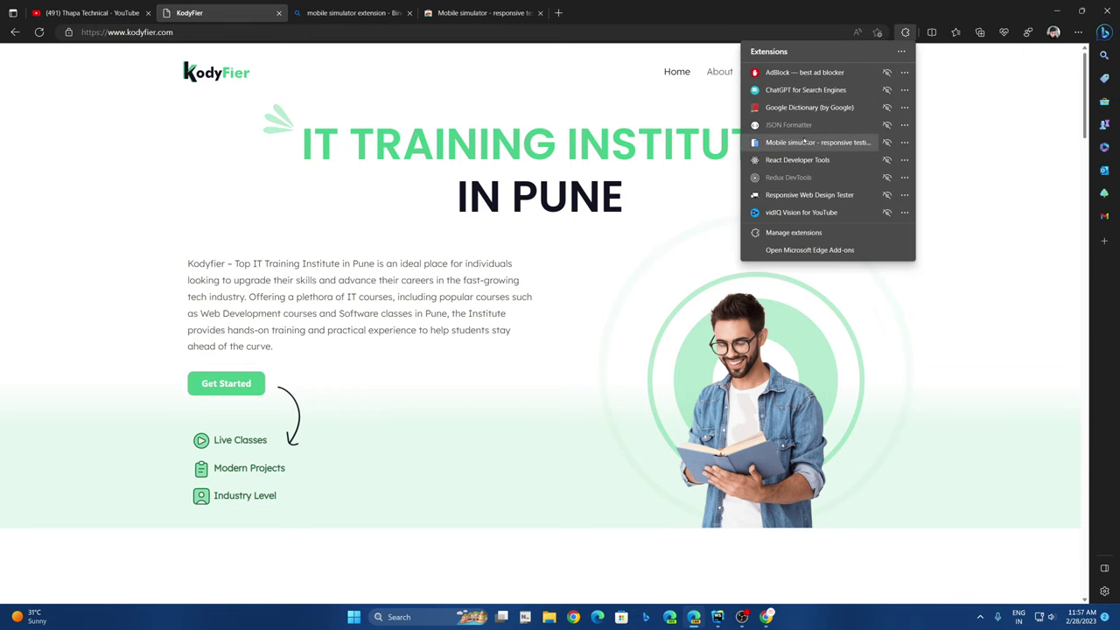
pyautogui.click(804, 141)
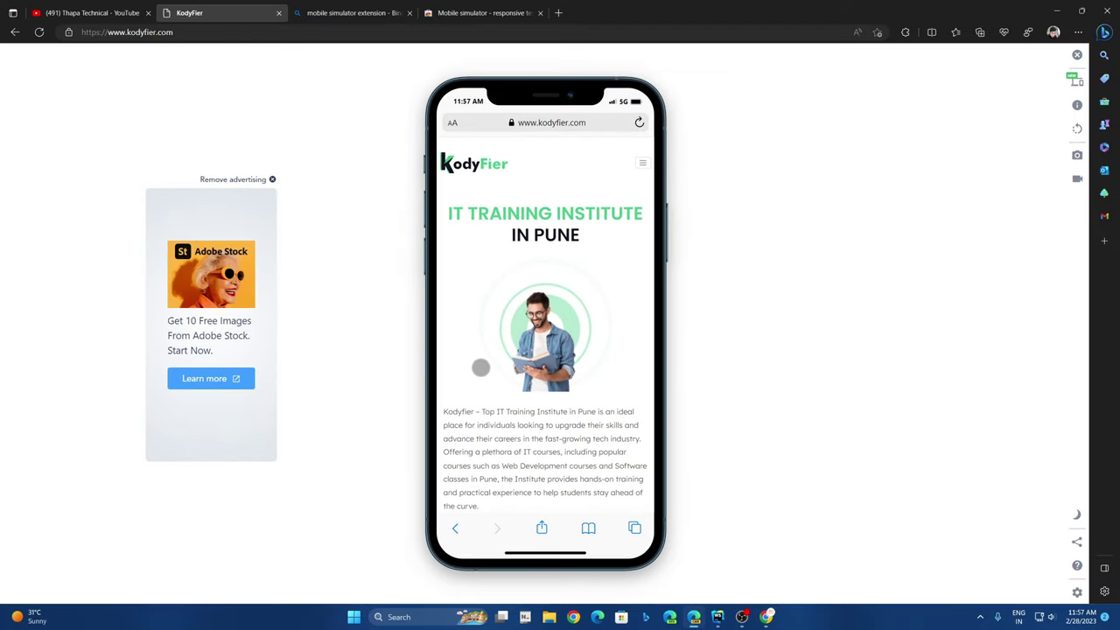
pyautogui.scroll(-2, 484, 368)
pyautogui.scroll(1, 490, 368)
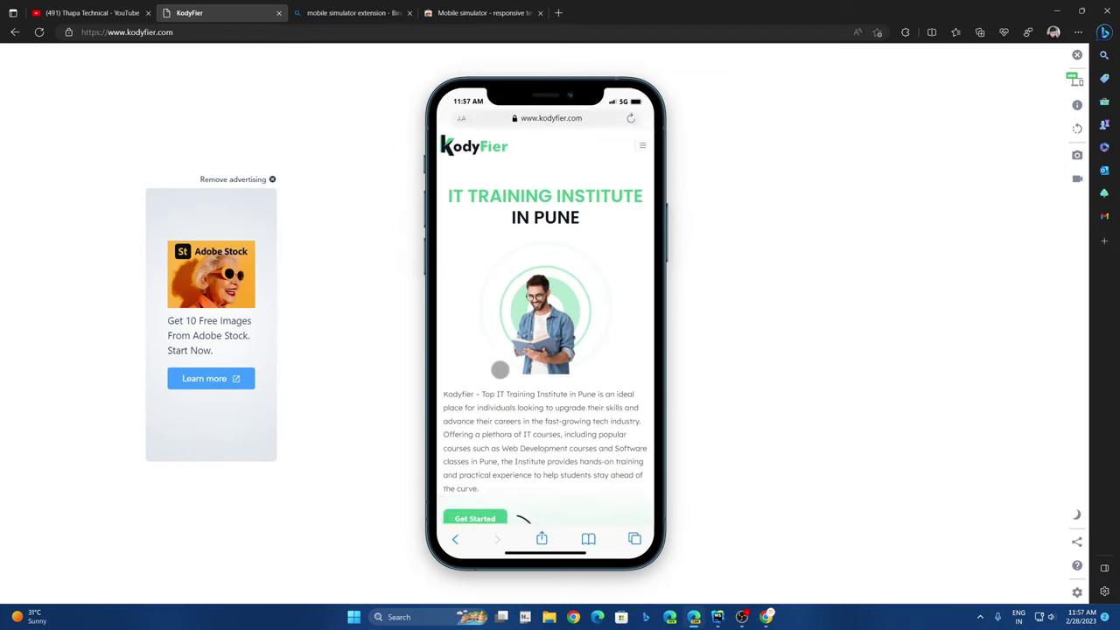
# Step: Scroll the phone view down and back to the top, then try the hamburger menu
pyautogui.scroll(-3, 503, 368)
pyautogui.scroll(-3, 510, 368)
pyautogui.scroll(-3, 509, 368)
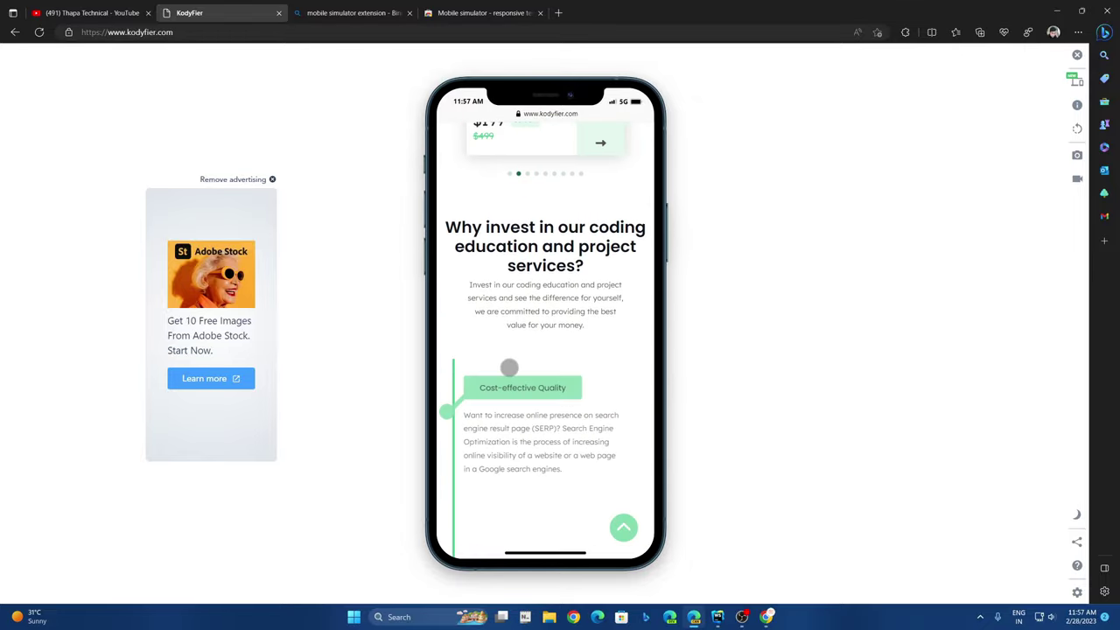
pyautogui.scroll(-3, 509, 368)
pyautogui.scroll(1, 509, 368)
pyautogui.scroll(3, 520, 368)
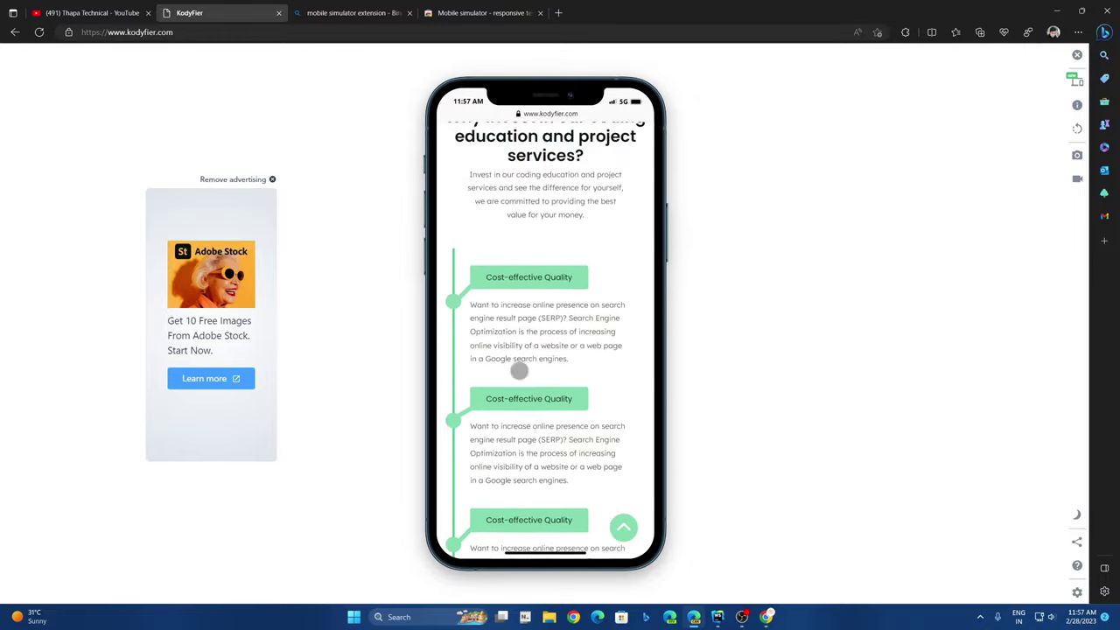
pyautogui.scroll(3, 525, 364)
pyautogui.scroll(5, 525, 365)
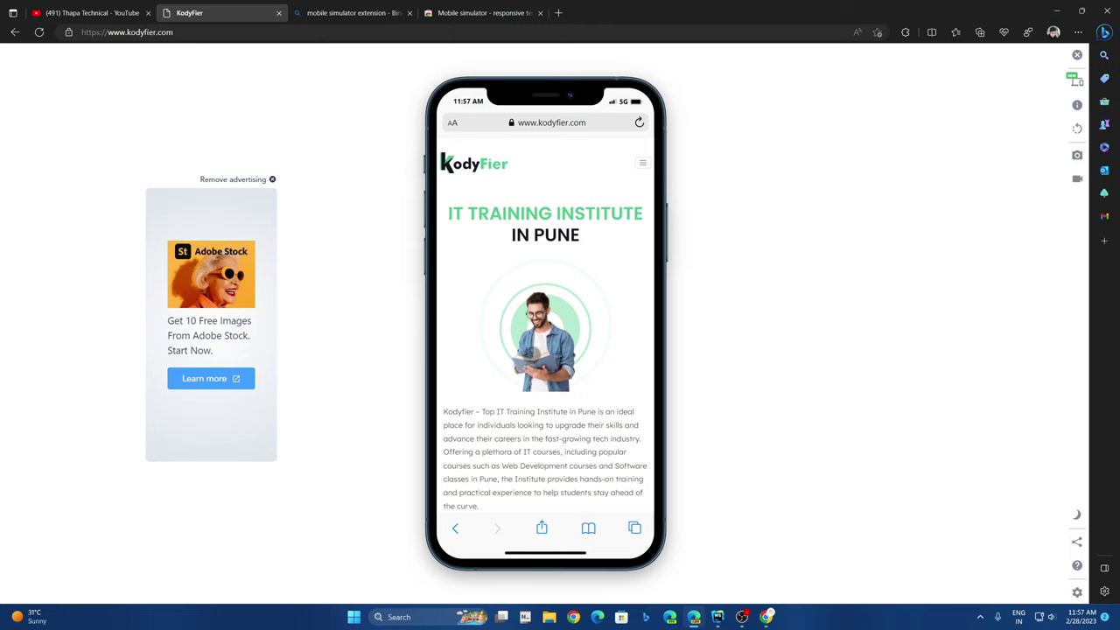
pyautogui.click(643, 162)
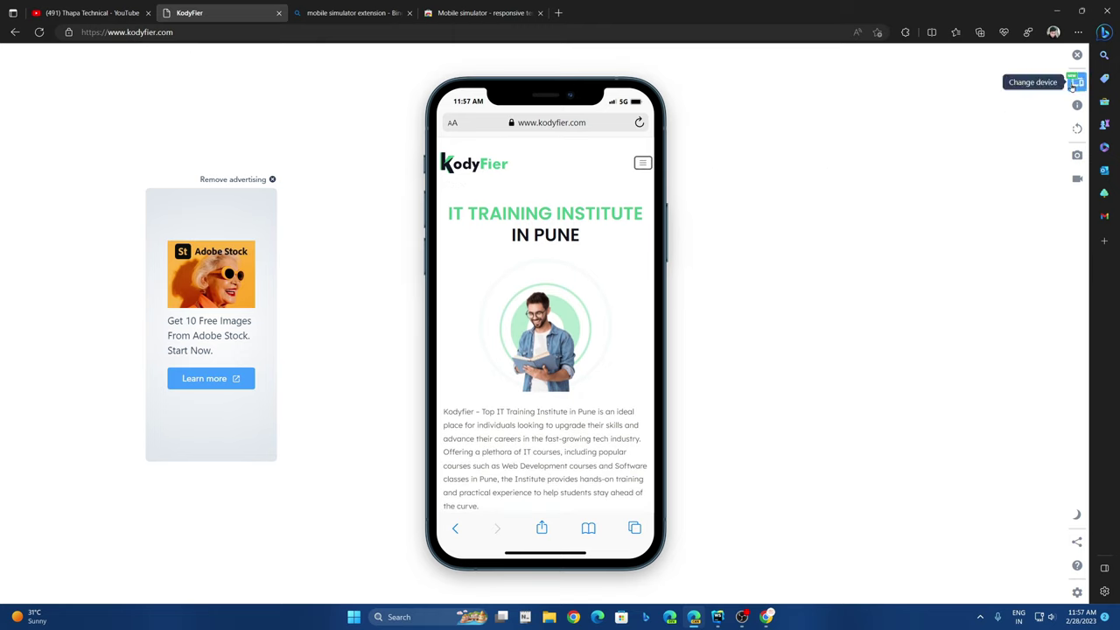
# Step: Switch the preview to an Apple Watch, scroll it, and return to the top
pyautogui.click(1072, 84)
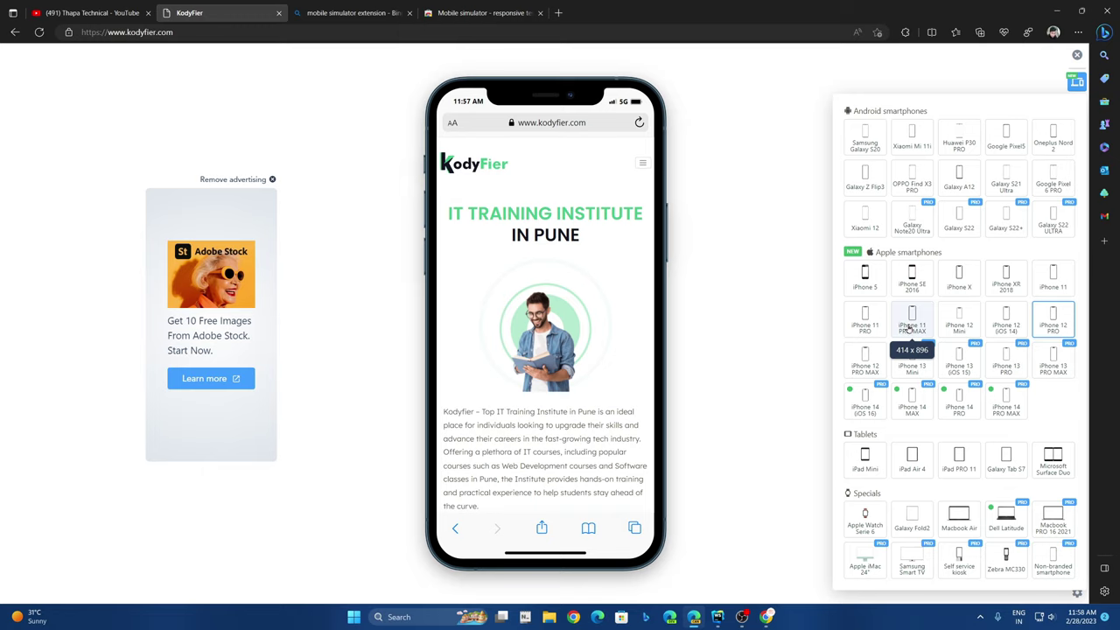
pyautogui.click(865, 520)
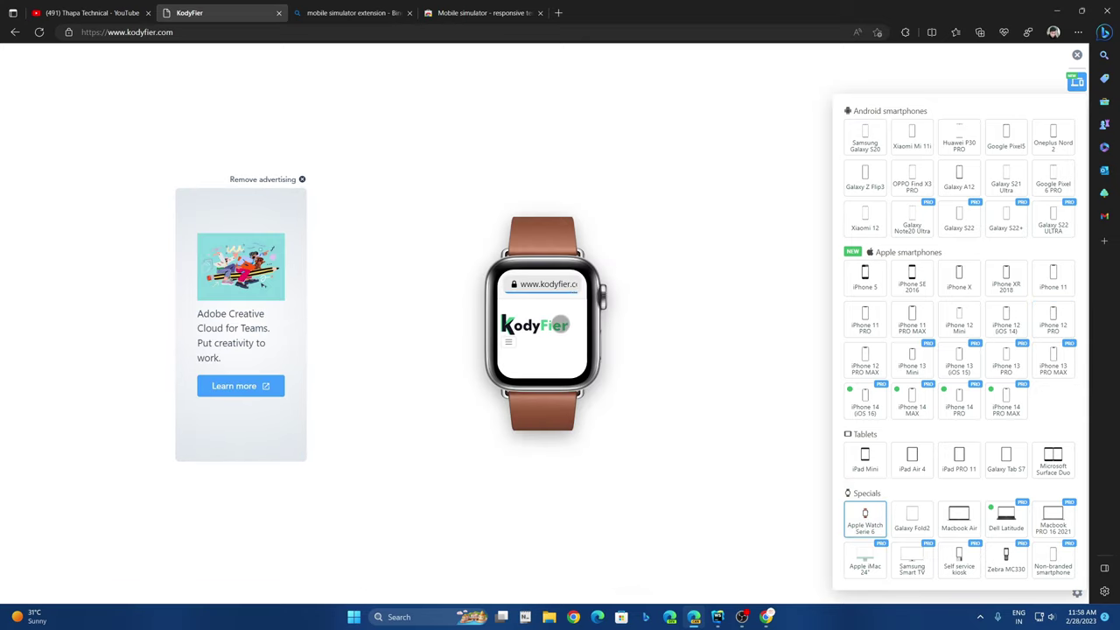
pyautogui.scroll(-3, 558, 324)
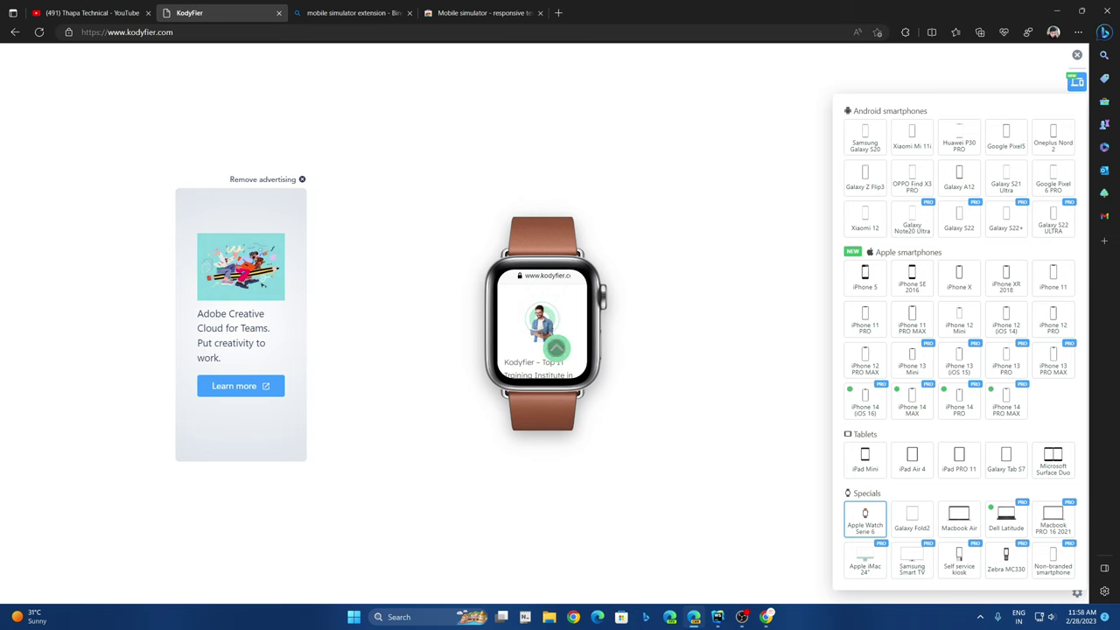
pyautogui.click(557, 348)
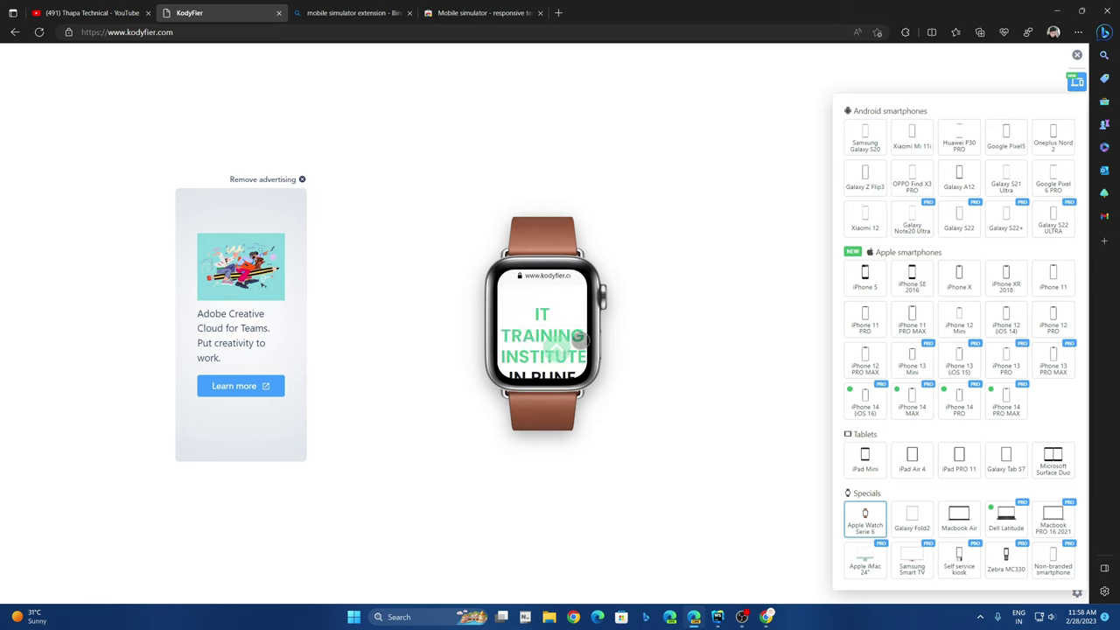
# Step: Switch the preview to a MacBook Air and scroll the page briefly
pyautogui.click(962, 516)
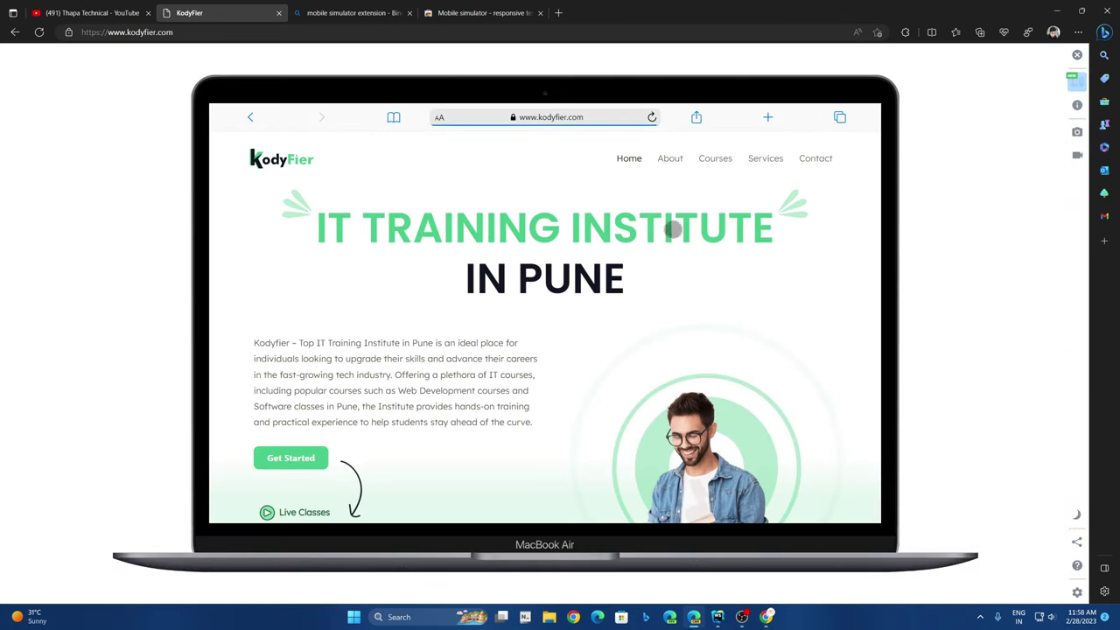
pyautogui.scroll(-3, 510, 304)
pyautogui.scroll(-2, 510, 304)
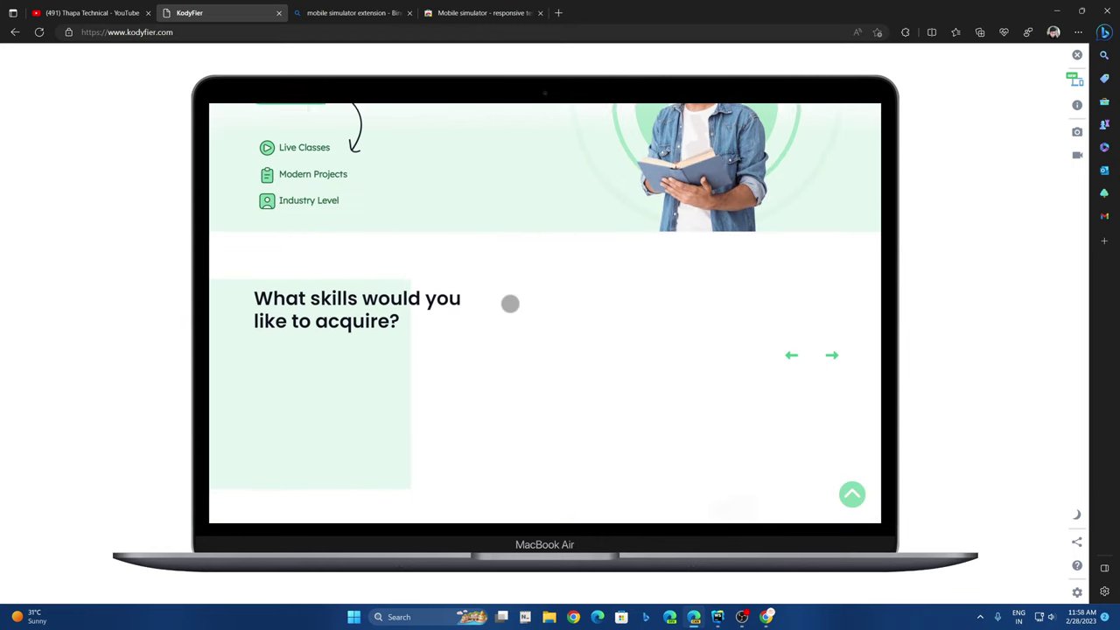
pyautogui.scroll(-2, 512, 472)
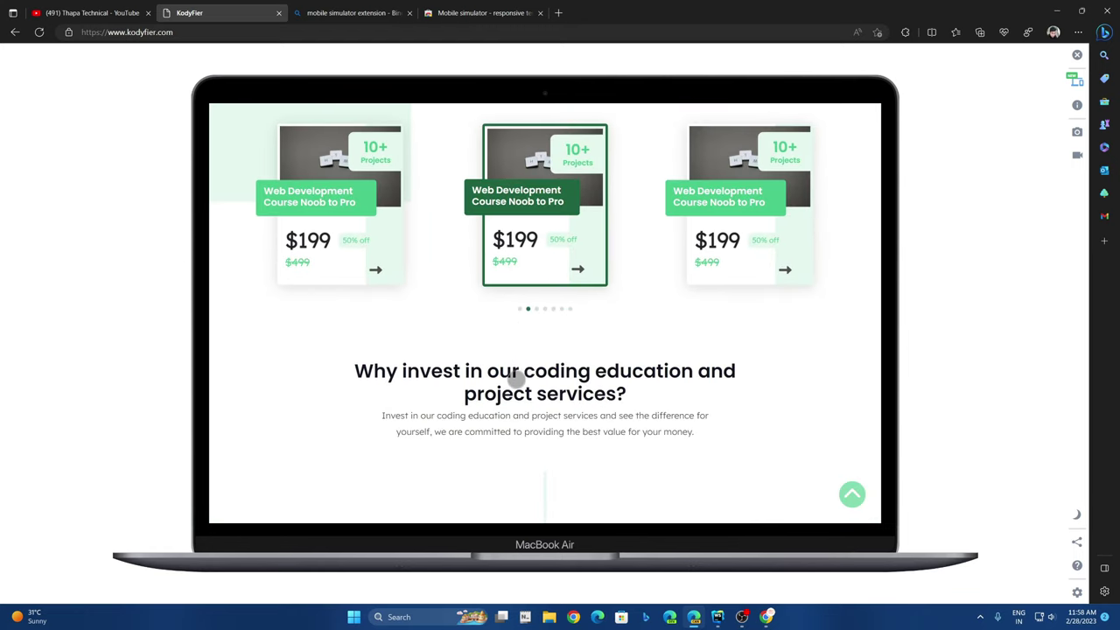
pyautogui.scroll(3, 513, 473)
pyautogui.scroll(3, 345, 103)
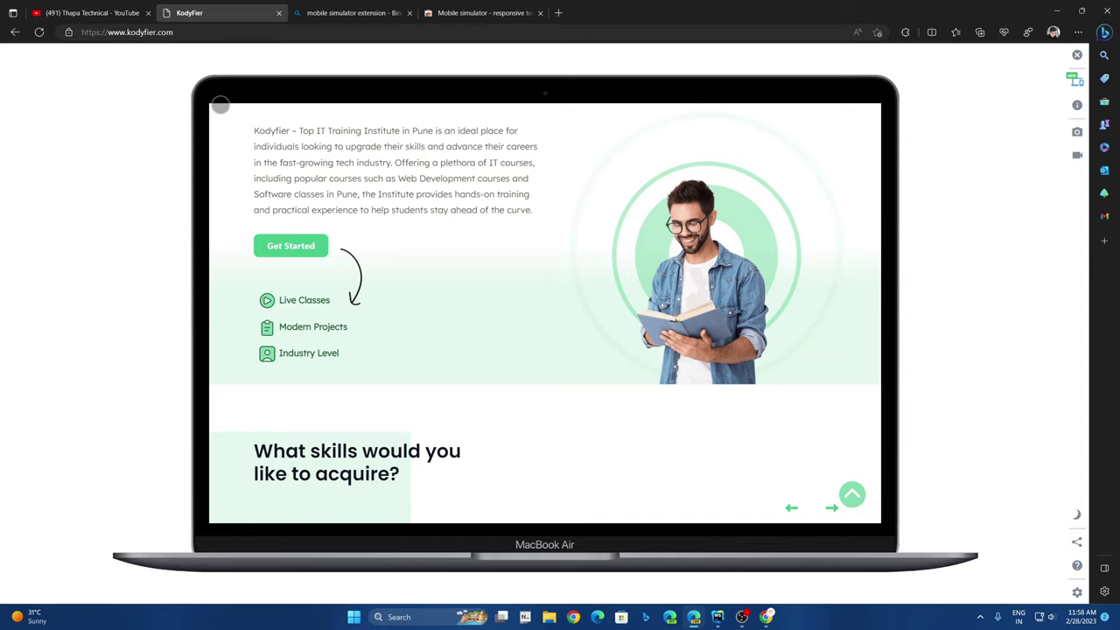
# Step: Scroll the MacBook Air preview down to Students Feedback, then jump back to the top
pyautogui.scroll(-3, 484, 247)
pyautogui.scroll(-2, 485, 245)
pyautogui.scroll(-2, 482, 245)
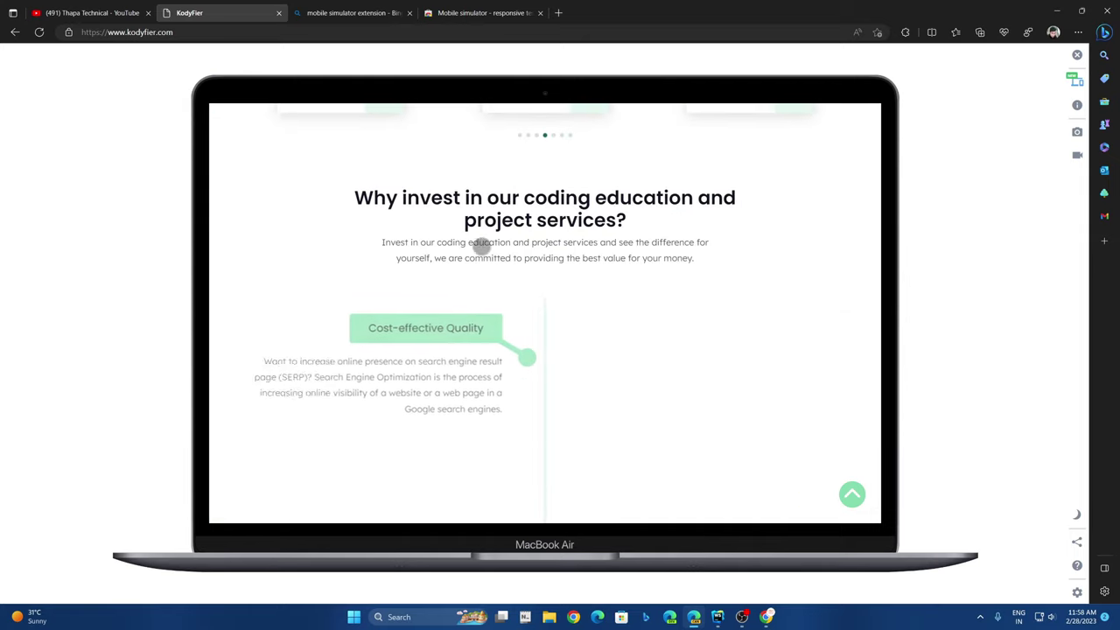
pyautogui.scroll(-1, 482, 246)
pyautogui.scroll(-2, 482, 247)
pyautogui.scroll(-2, 482, 245)
pyautogui.scroll(-2, 482, 245)
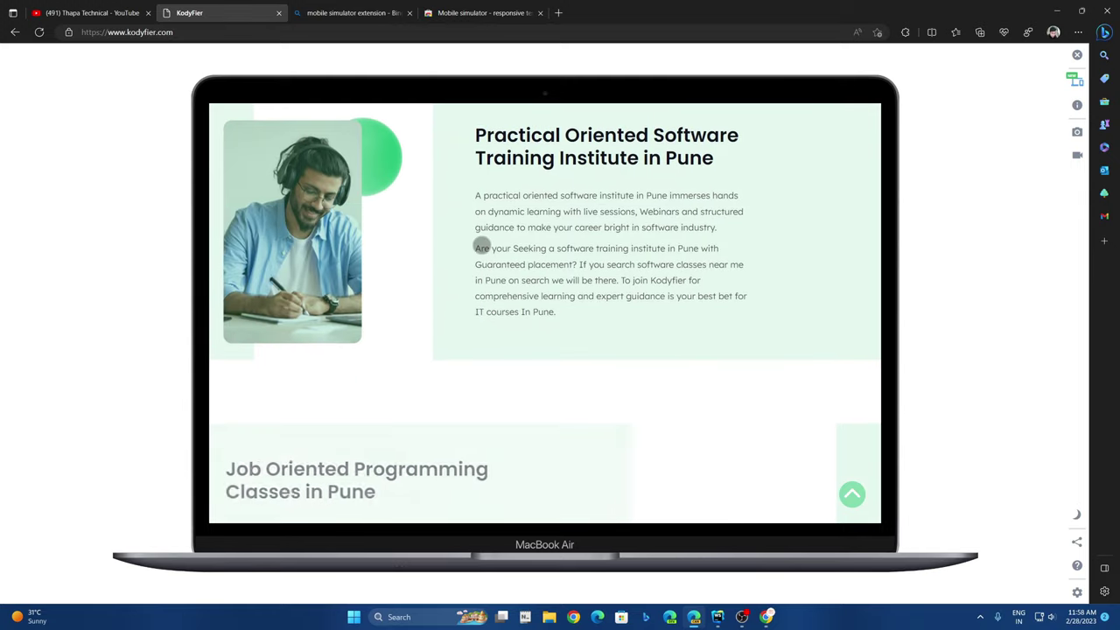
pyautogui.scroll(-3, 482, 245)
pyautogui.scroll(-3, 485, 244)
pyautogui.scroll(-3, 516, 262)
pyautogui.scroll(-4, 547, 280)
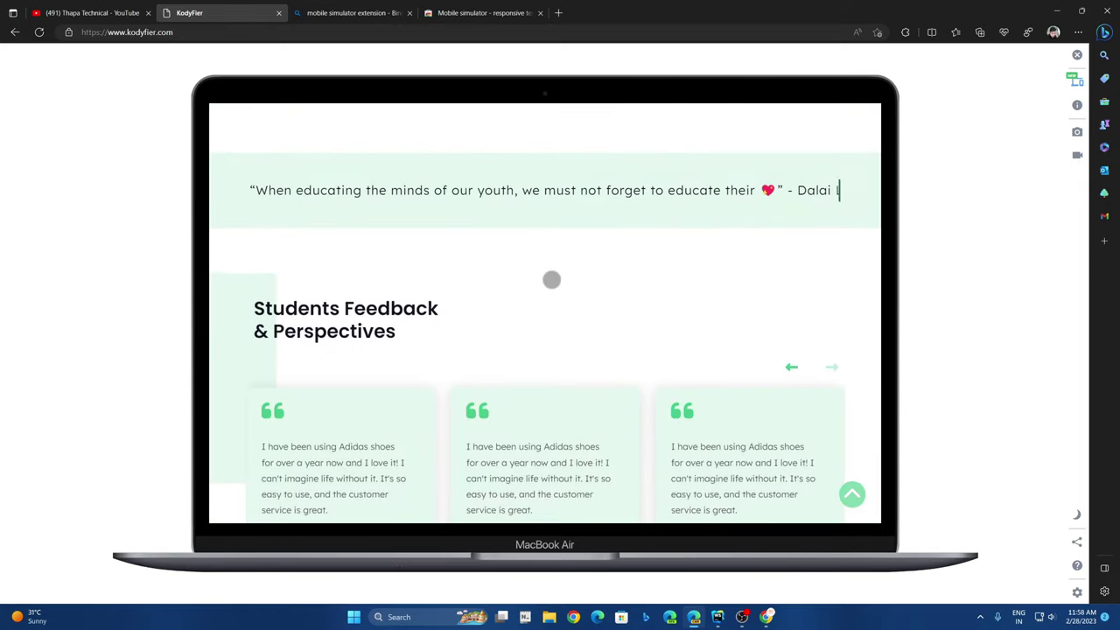
pyautogui.scroll(-3, 591, 320)
pyautogui.click(851, 494)
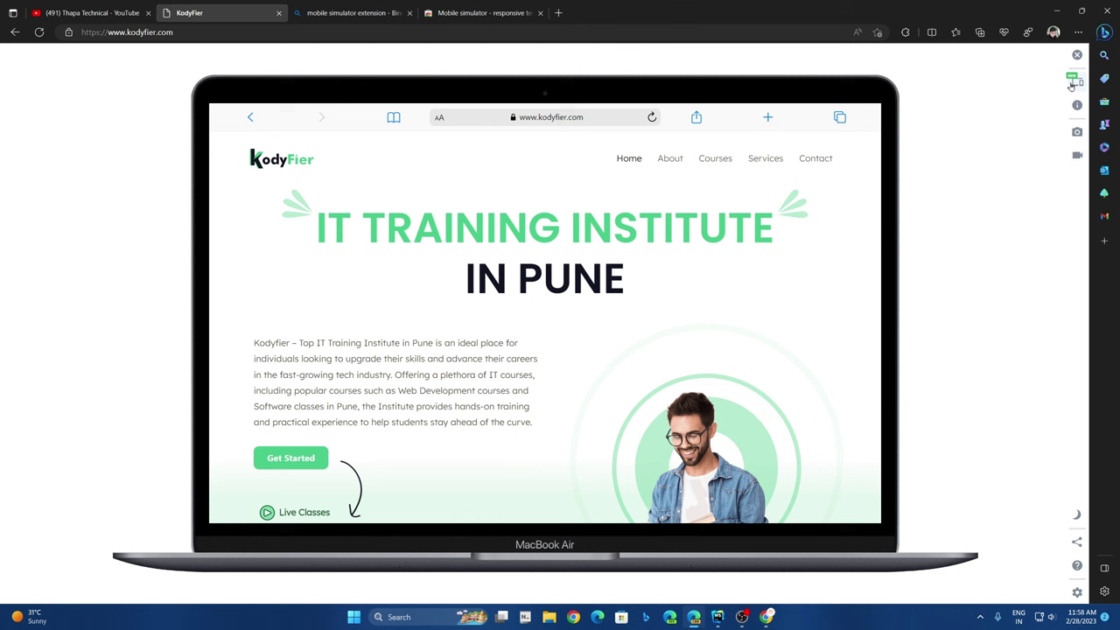
# Step: Switch the preview to iPad Pro 11, close the device list, and start scrolling
pyautogui.click(1077, 82)
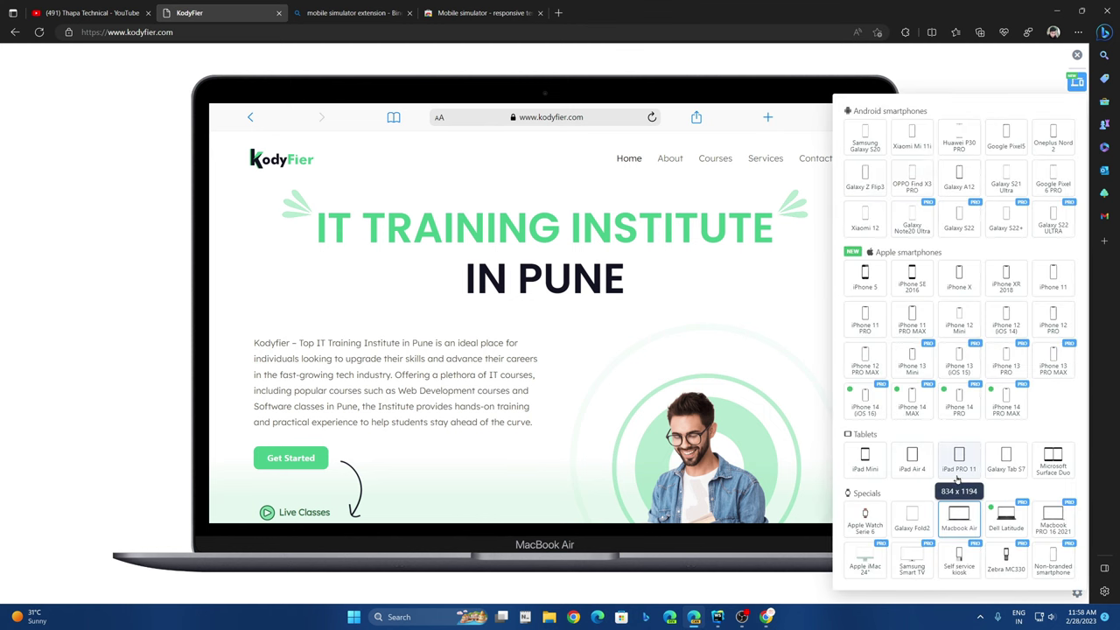
pyautogui.click(960, 473)
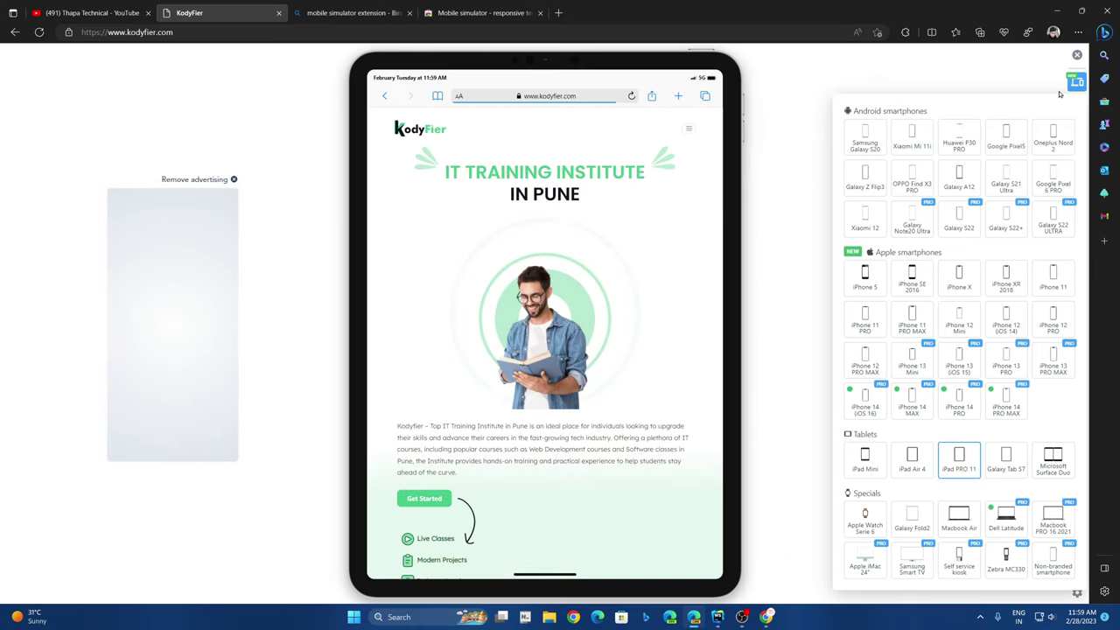
pyautogui.click(1070, 83)
pyautogui.scroll(-2, 685, 299)
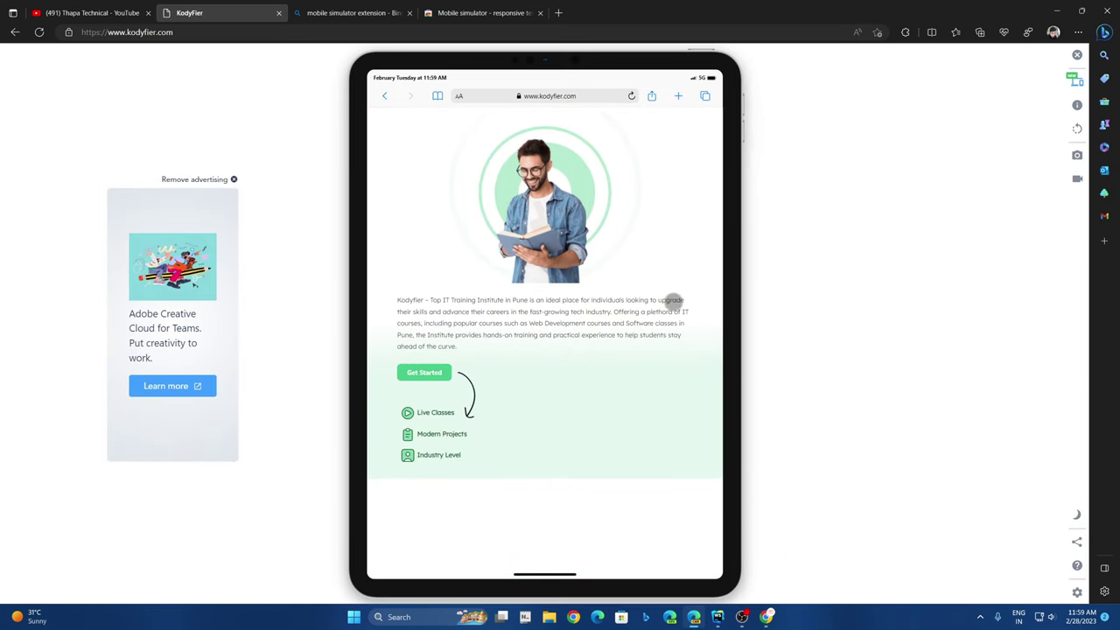
pyautogui.scroll(-1, 670, 300)
pyautogui.scroll(-3, 670, 300)
pyautogui.scroll(-2, 671, 303)
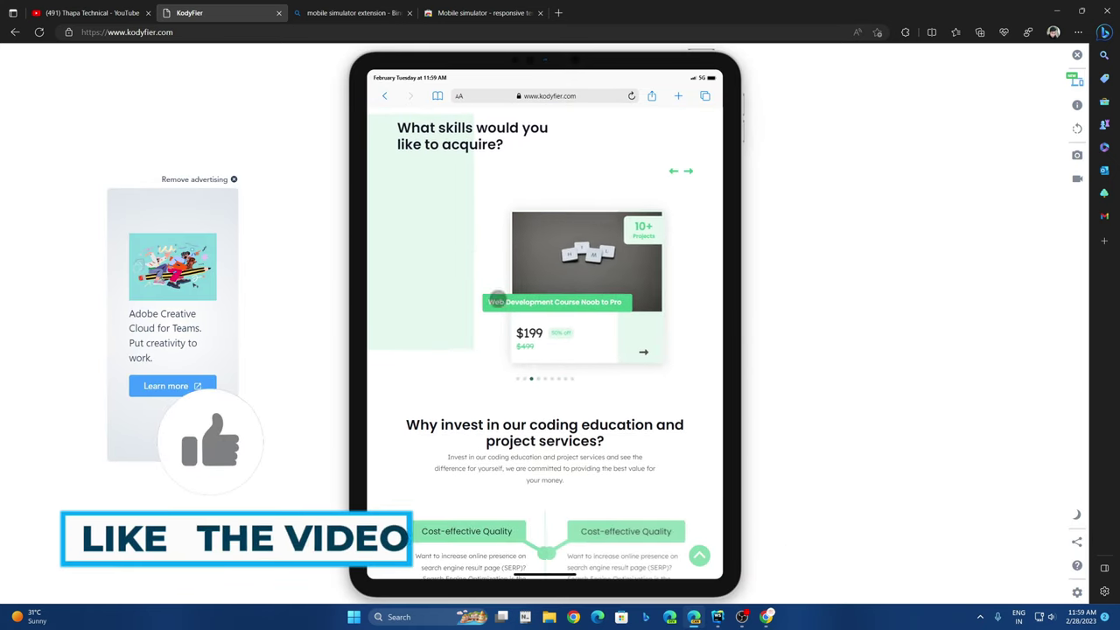
# Step: Scroll the iPad Pro 11 preview down to the contact form and footer, then back to top
pyautogui.scroll(-3, 660, 308)
pyautogui.scroll(-2, 630, 352)
pyautogui.scroll(-3, 634, 341)
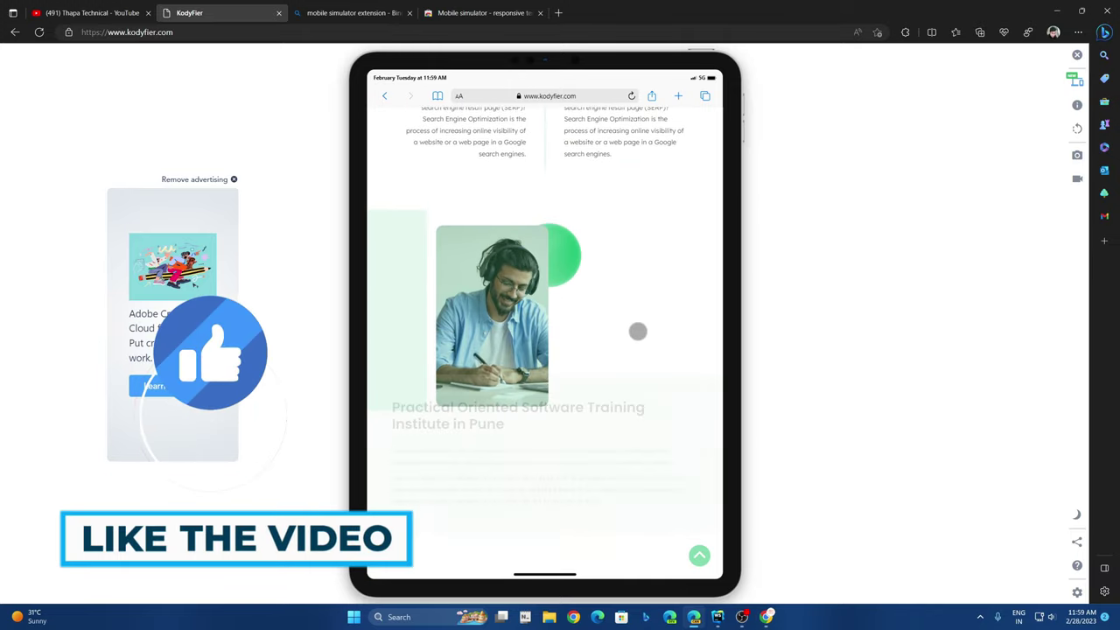
pyautogui.scroll(-2, 638, 327)
pyautogui.scroll(-3, 641, 326)
pyautogui.scroll(-2, 639, 324)
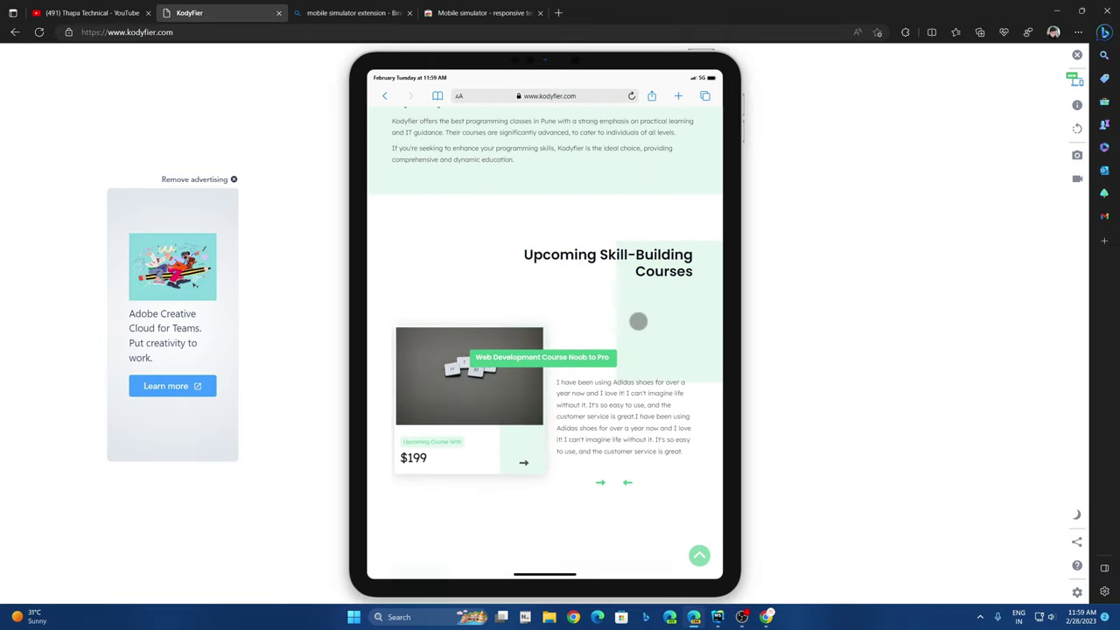
pyautogui.scroll(-3, 637, 320)
pyautogui.scroll(-2, 637, 320)
pyautogui.scroll(-3, 637, 321)
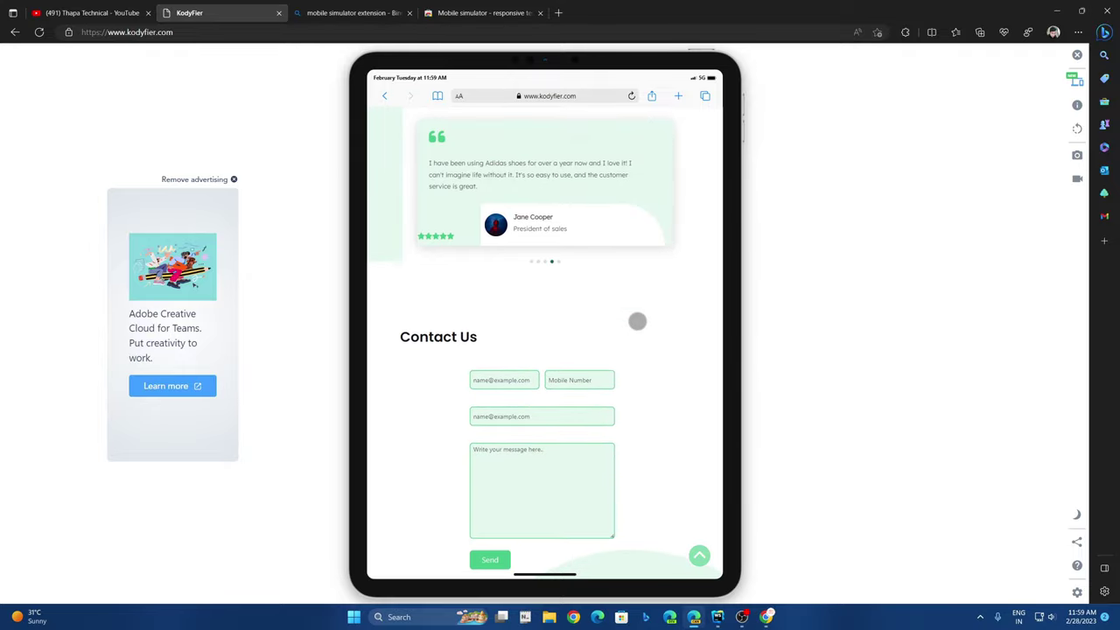
pyautogui.scroll(3, 628, 322)
pyautogui.scroll(-3, 612, 324)
pyautogui.scroll(-2, 606, 325)
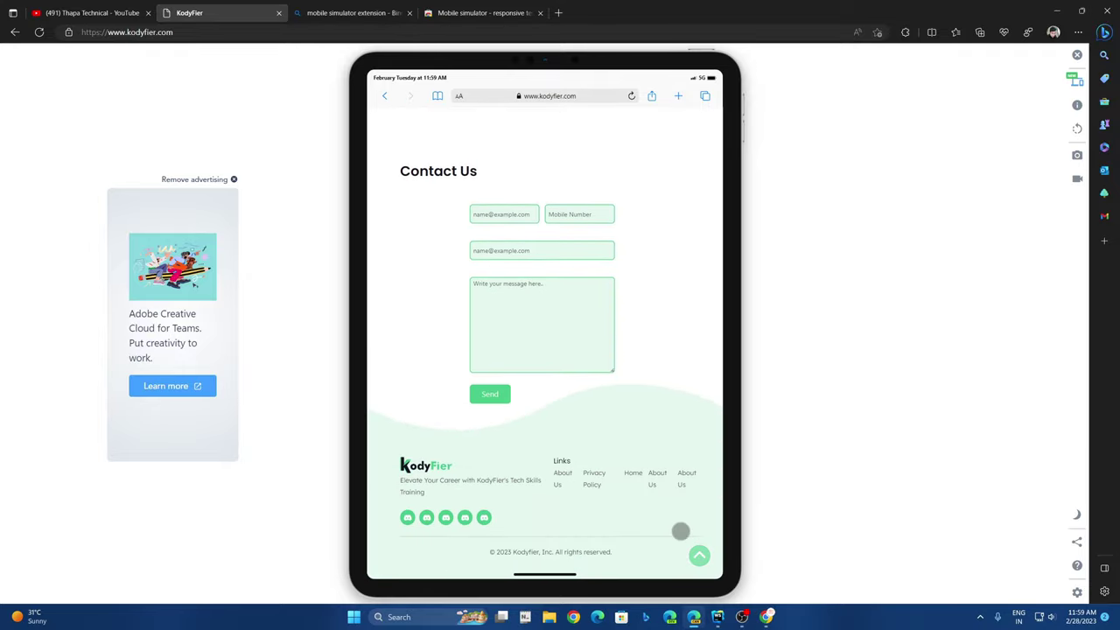
pyautogui.click(697, 553)
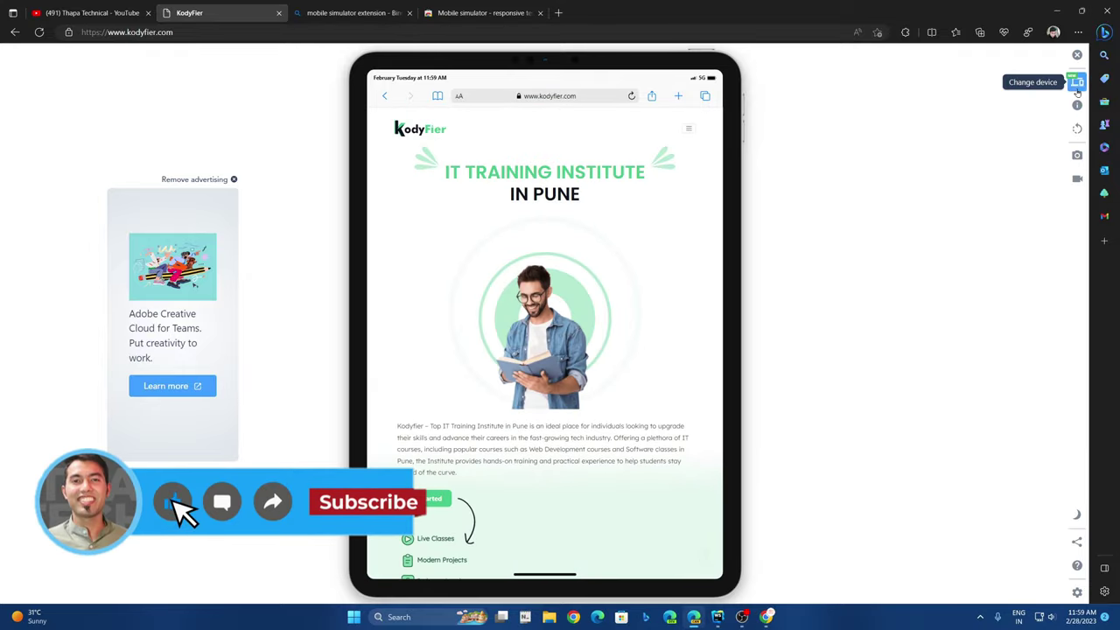
# Step: Switch the preview to a Galaxy S21 Ultra and scroll to the skills section
pyautogui.click(1076, 85)
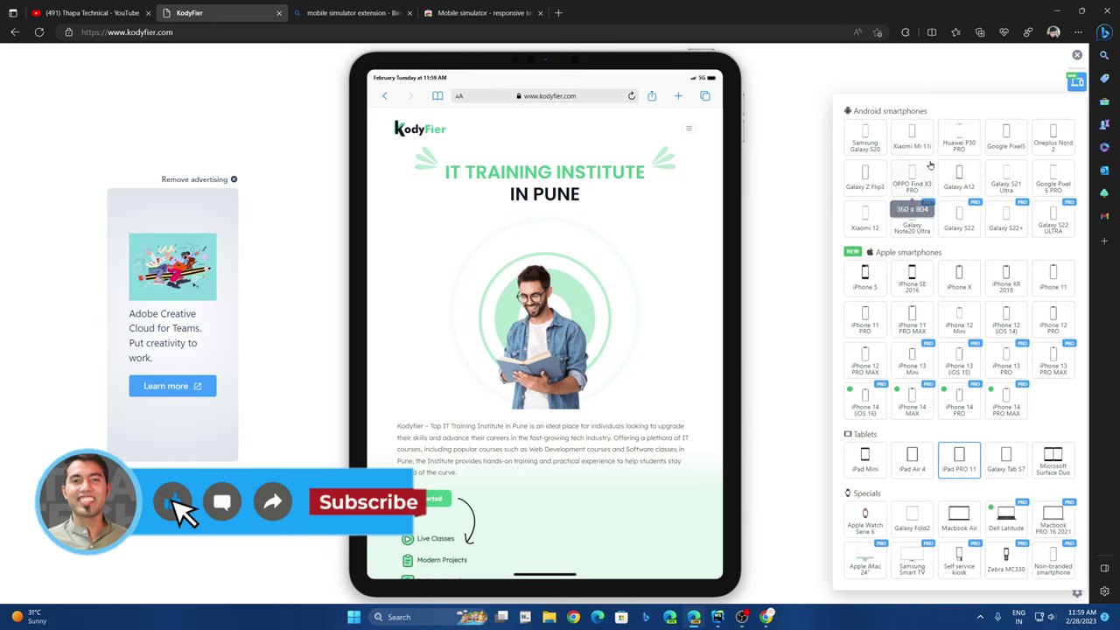
pyautogui.click(1007, 188)
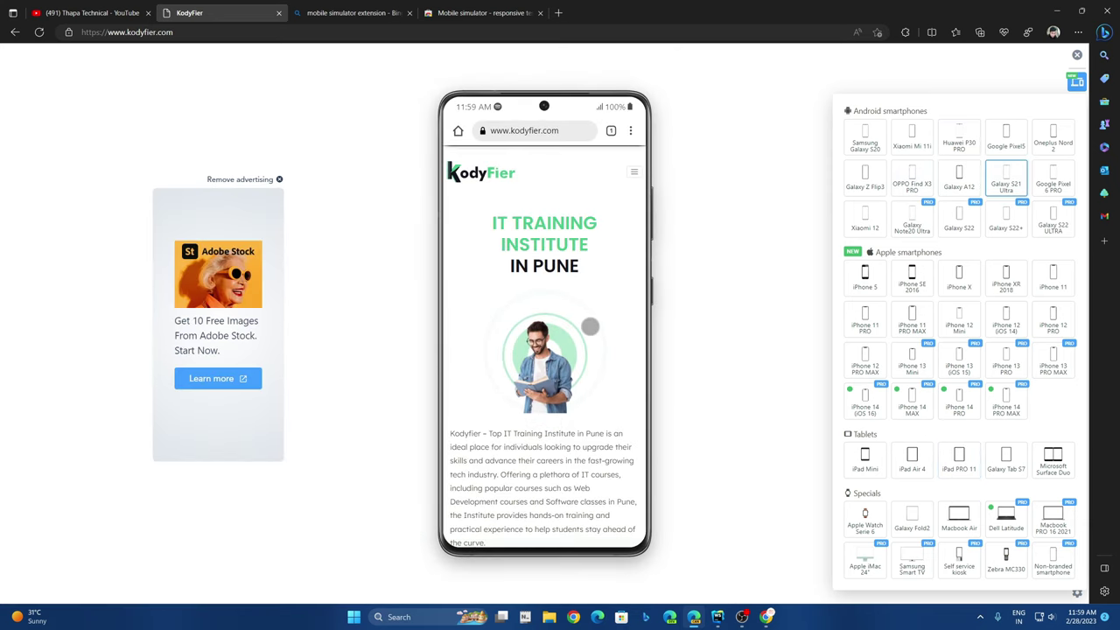
pyautogui.scroll(-5, 589, 326)
pyautogui.scroll(-5, 590, 326)
pyautogui.scroll(-5, 590, 326)
pyautogui.scroll(-5, 590, 327)
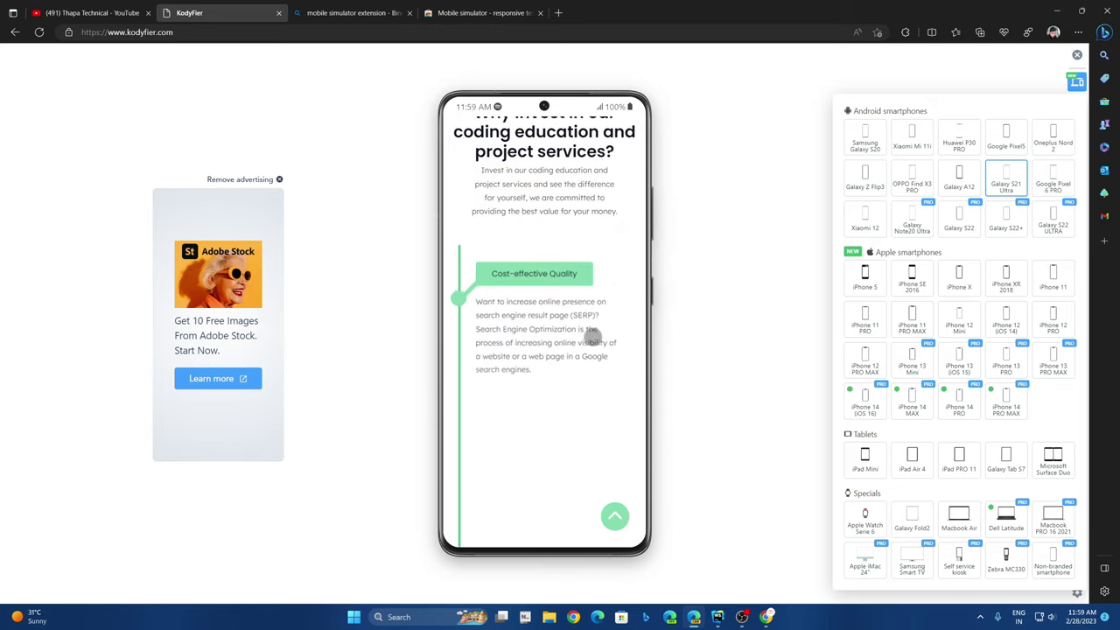
pyautogui.scroll(5, 591, 335)
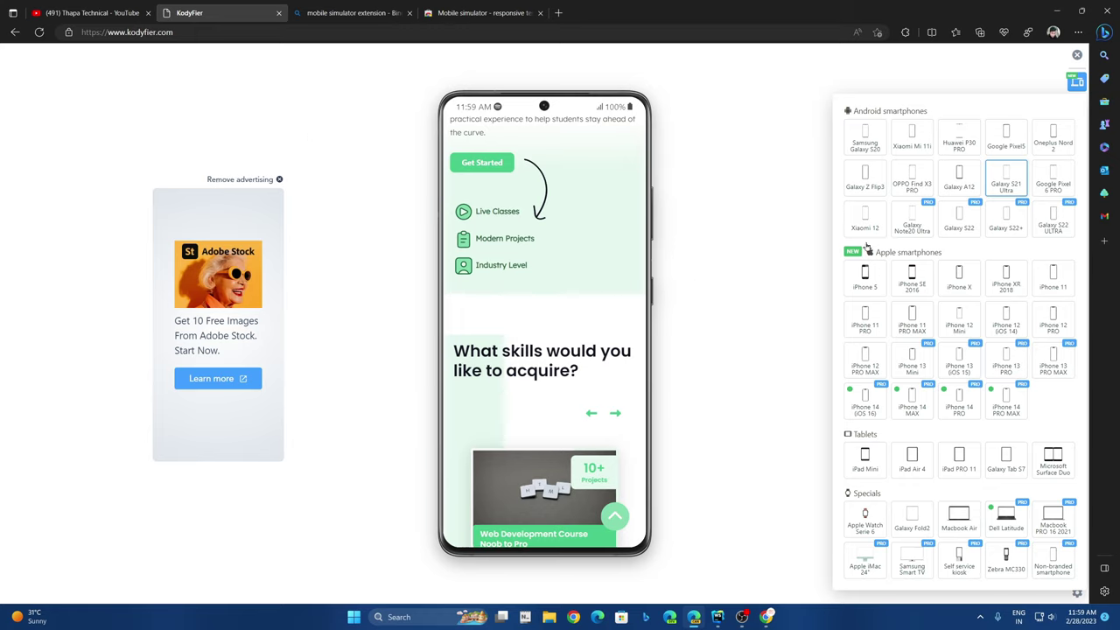
# Step: Close the device list and scroll the Galaxy S21 Ultra page through course cards and back up
pyautogui.click(839, 157)
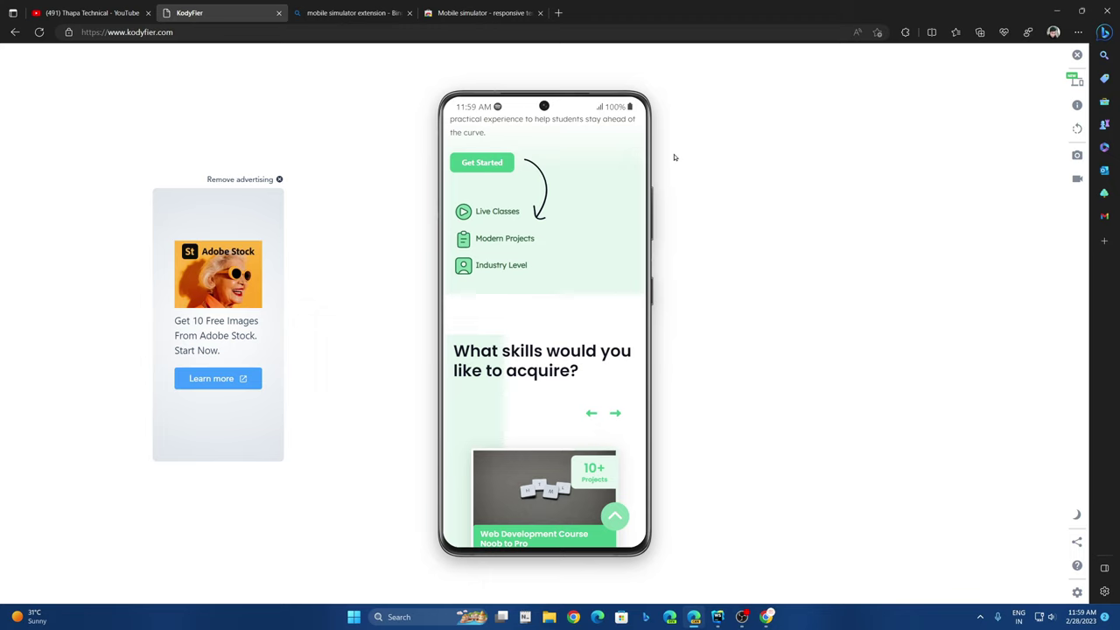
pyautogui.scroll(-3, 595, 250)
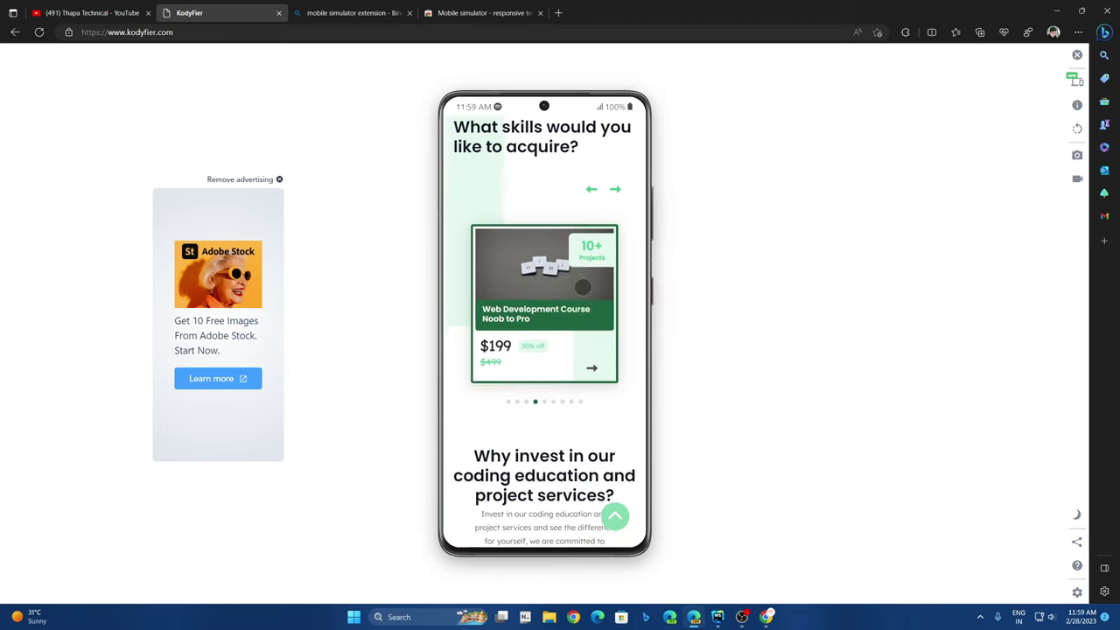
pyautogui.scroll(8, 580, 307)
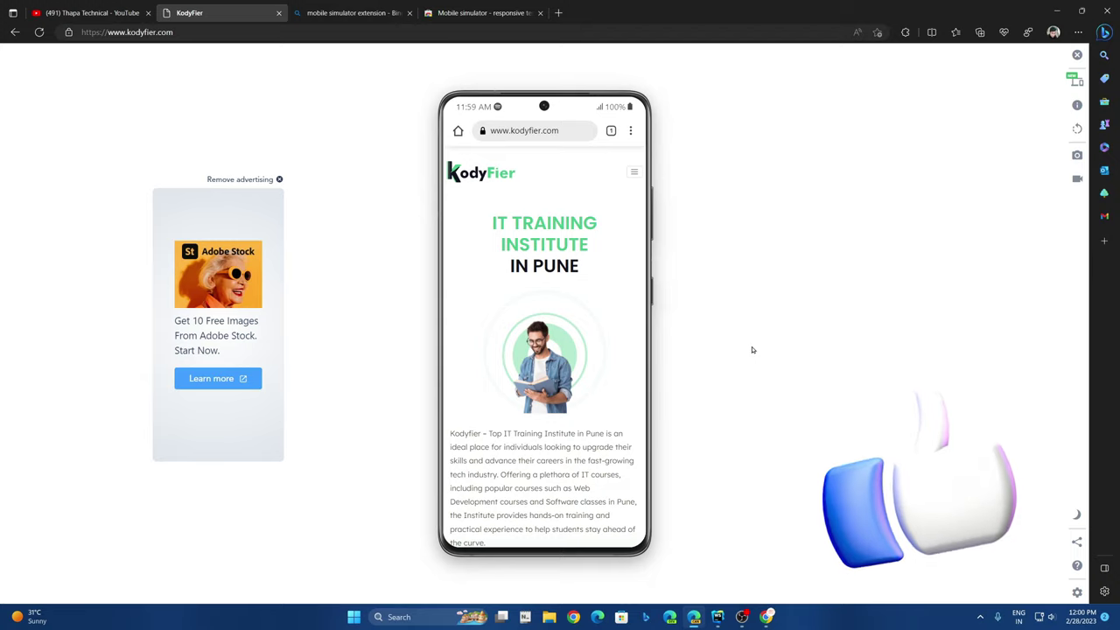
pyautogui.scroll(-5, 568, 357)
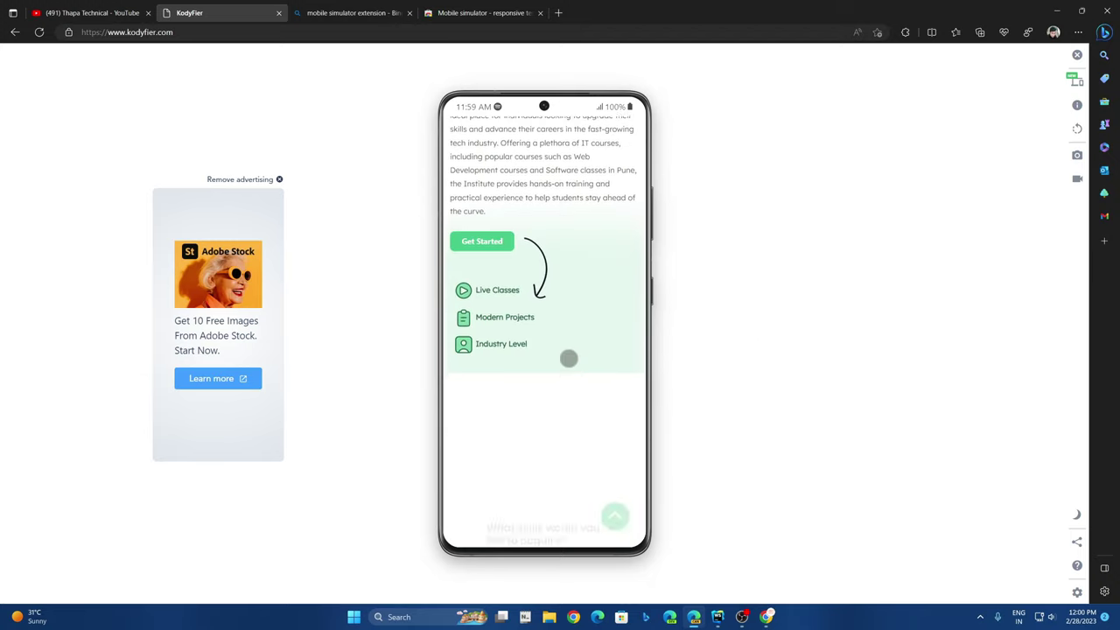
pyautogui.scroll(5, 568, 357)
pyautogui.scroll(-4, 569, 354)
pyautogui.scroll(-5, 575, 350)
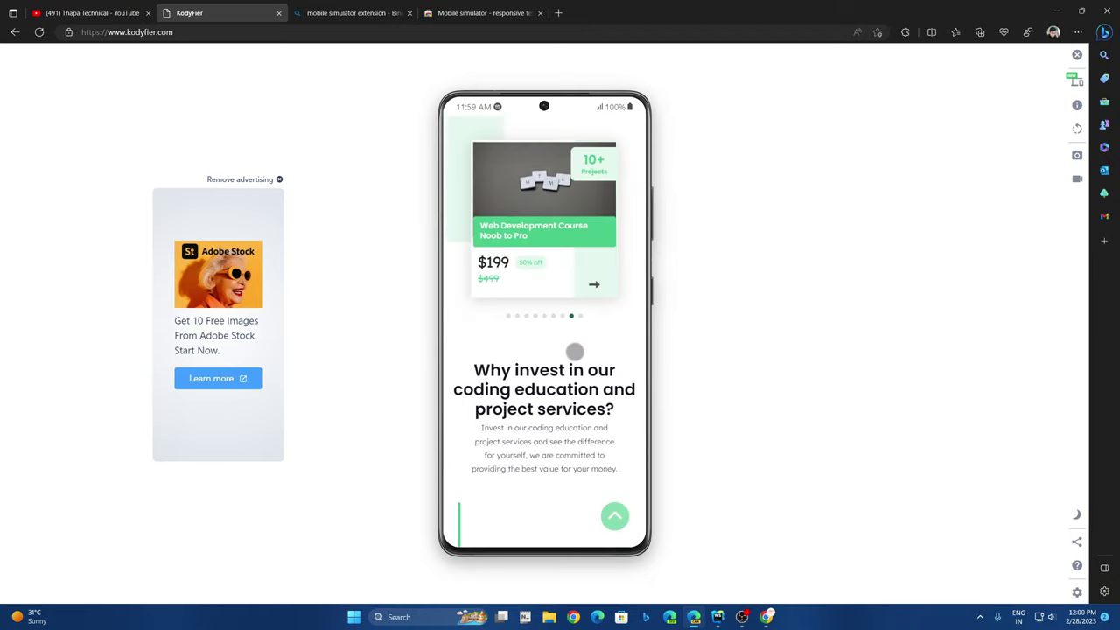
pyautogui.scroll(1, 575, 350)
pyautogui.scroll(7, 575, 352)
pyautogui.scroll(1, 575, 353)
pyautogui.scroll(2, 570, 357)
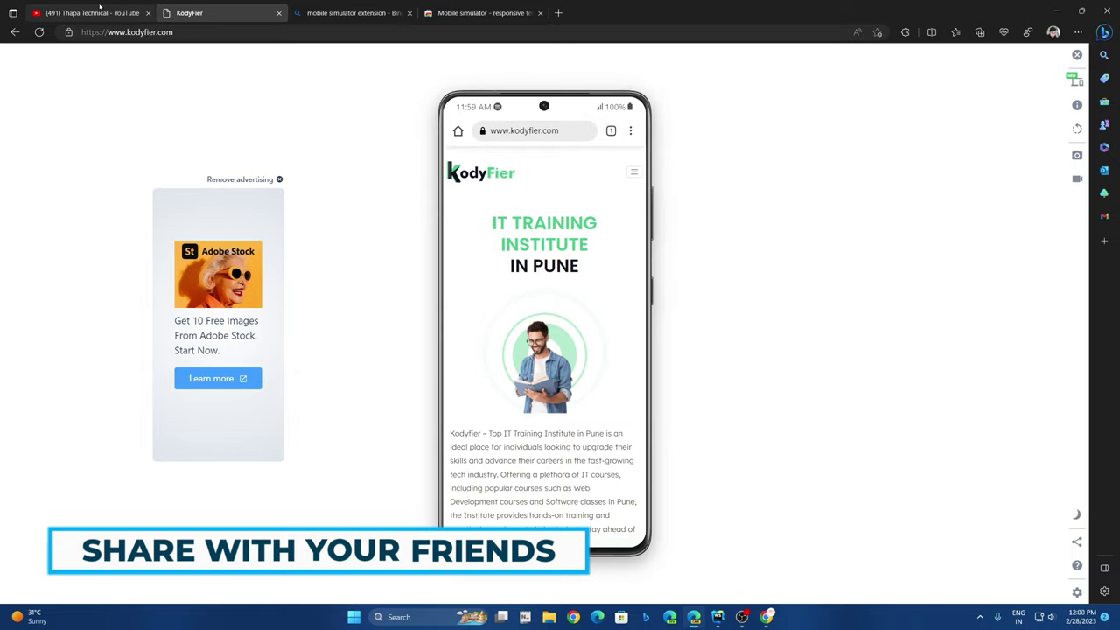
# Step: Return to the YouTube programming channel tab and scroll to its banner and popular videos
pyautogui.hotkey('ctrl', 'shift', 'Tab')
pyautogui.scroll(-5, 645, 421)
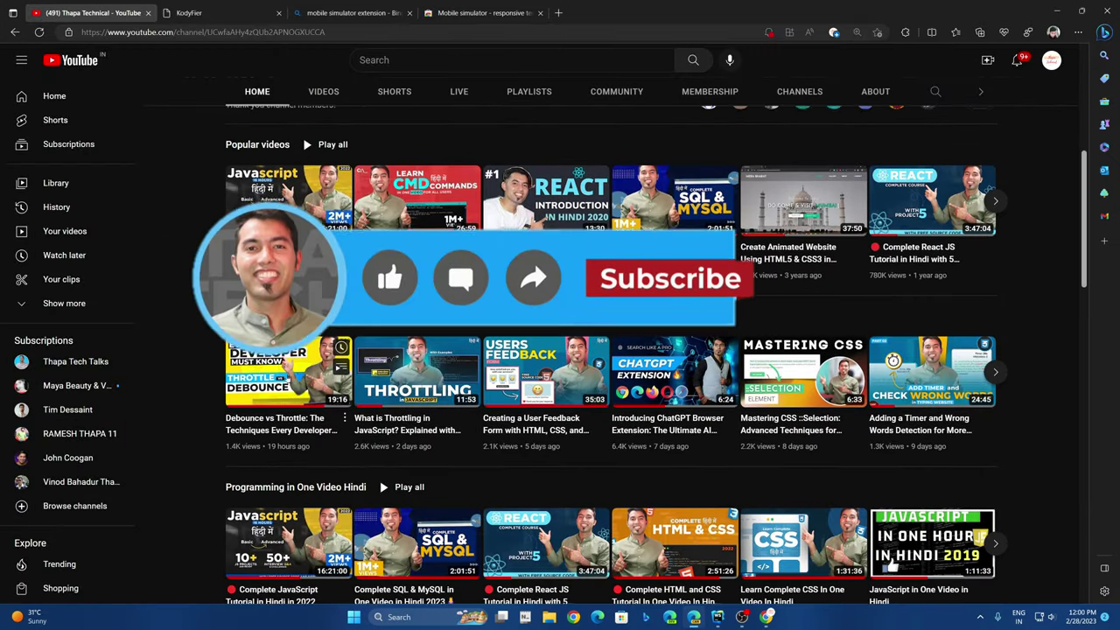
pyautogui.scroll(4, 332, 208)
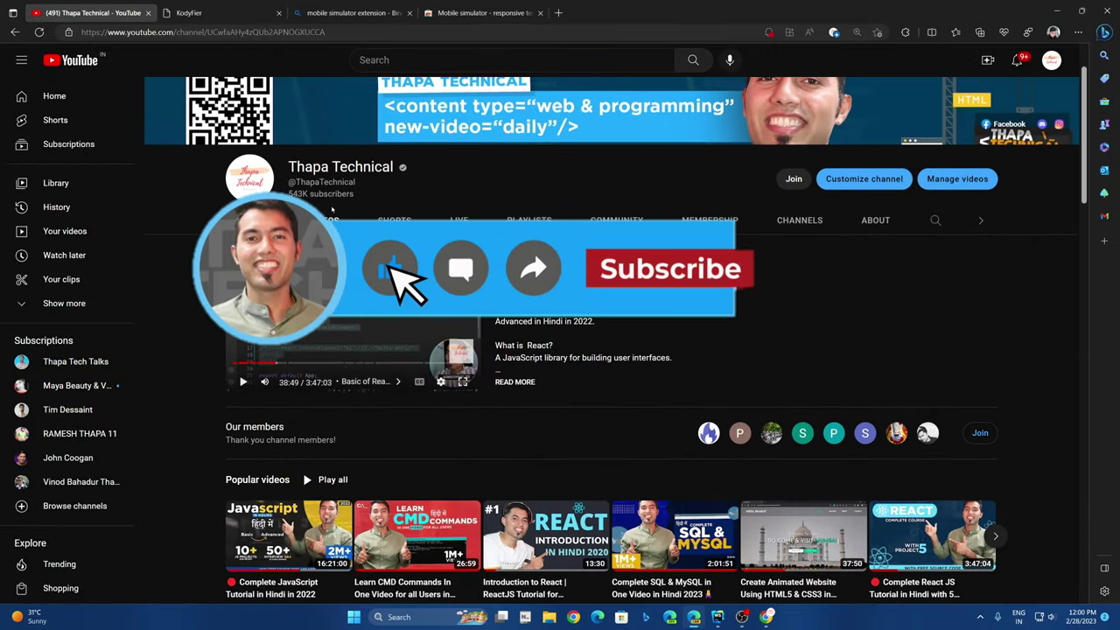
pyautogui.scroll(1, 331, 208)
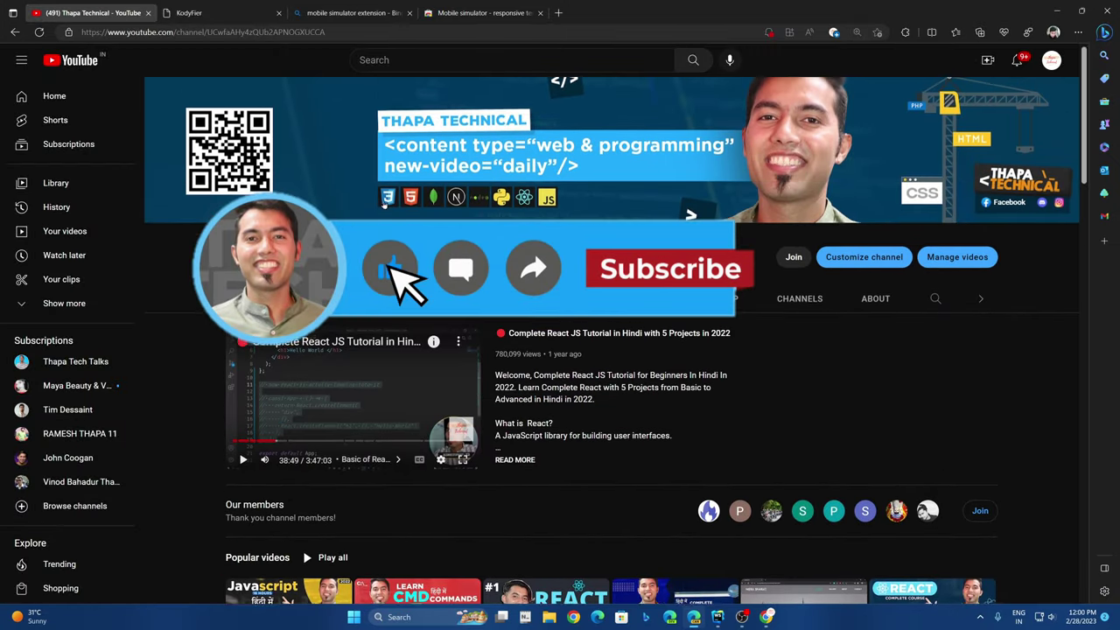